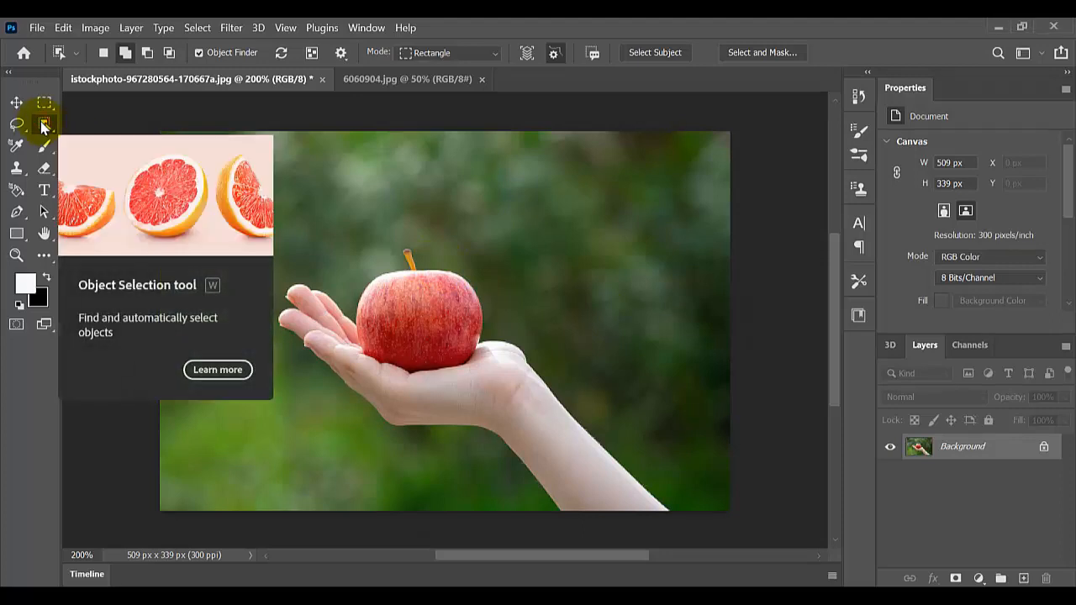
# - Copy the apple from the Background onto its own new layer, and copy the hand and arm onto another
pyautogui.click(429, 312)
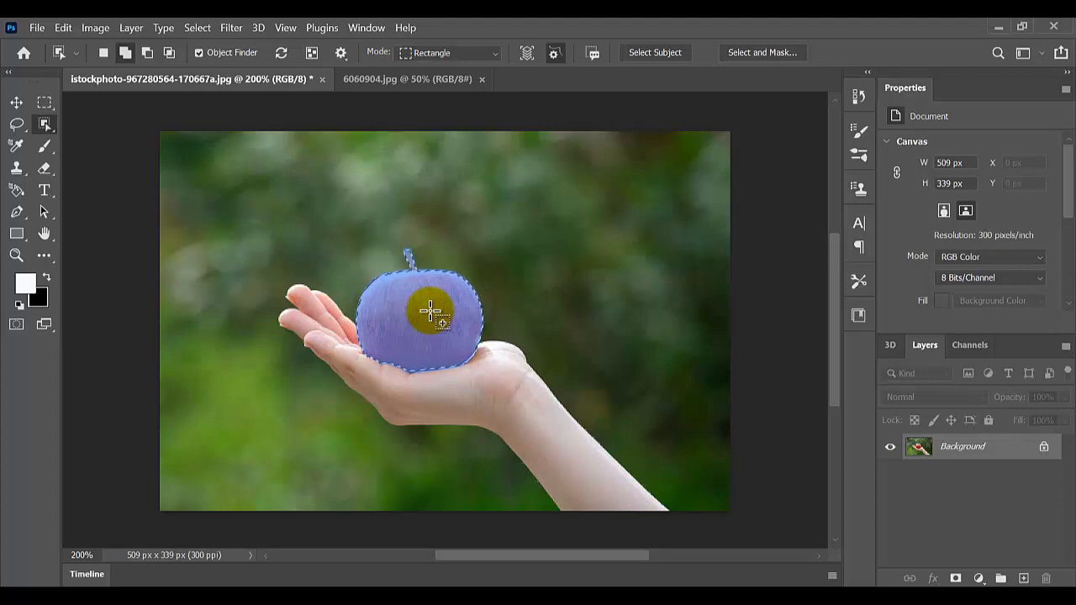
pyautogui.hotkey('ctrl', 'j')
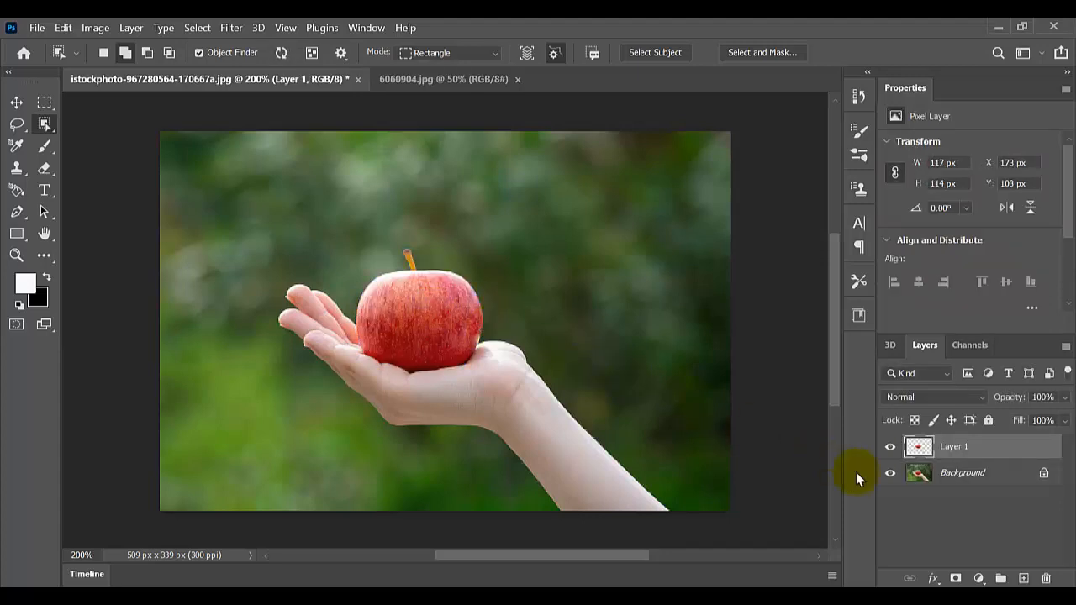
pyautogui.click(961, 473)
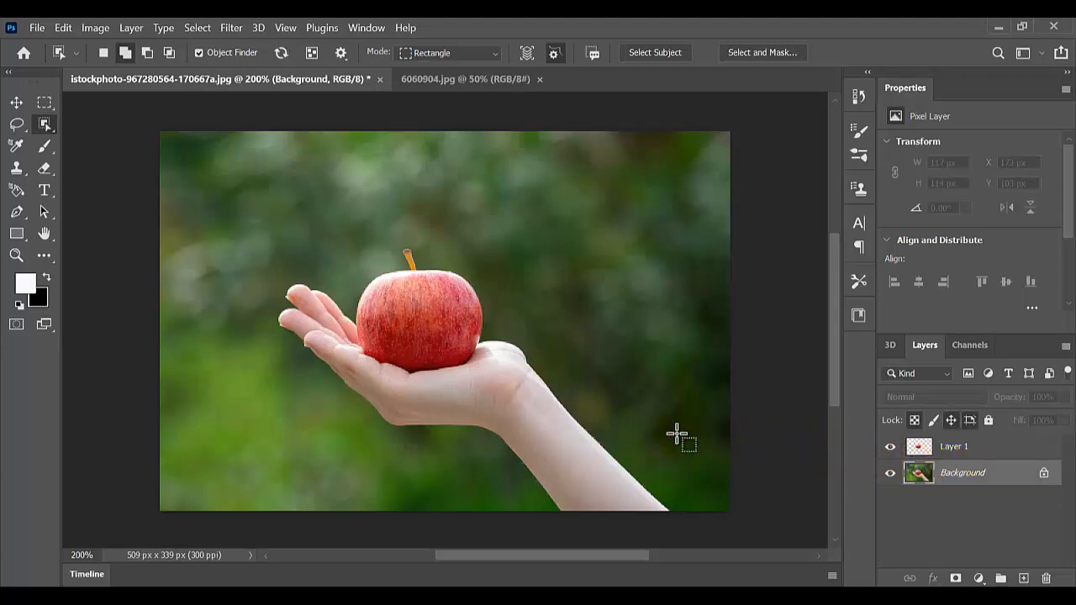
pyautogui.click(506, 392)
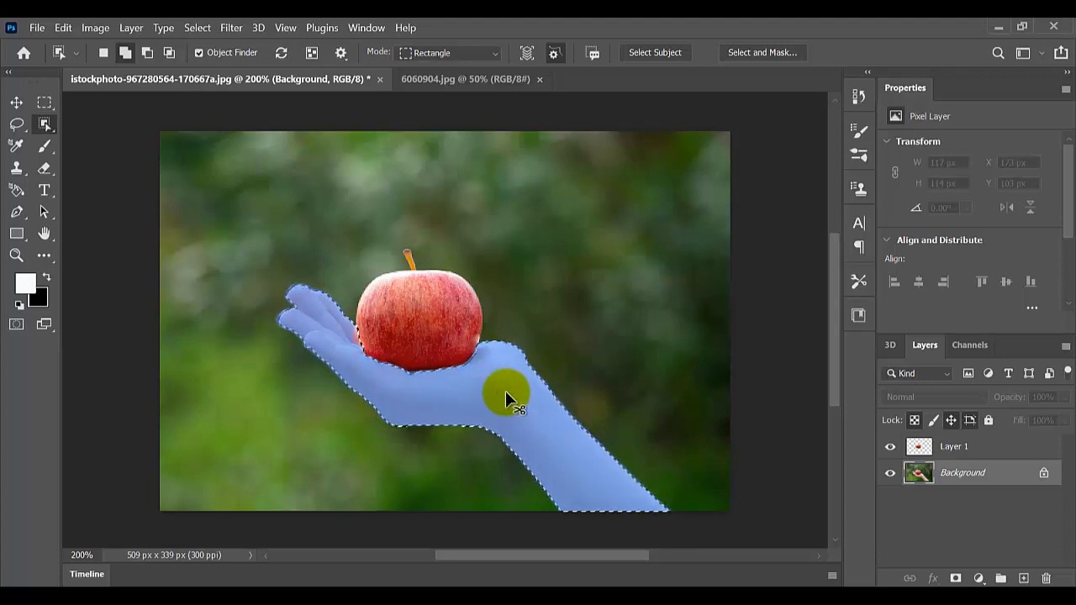
pyautogui.hotkey('ctrl', 'j')
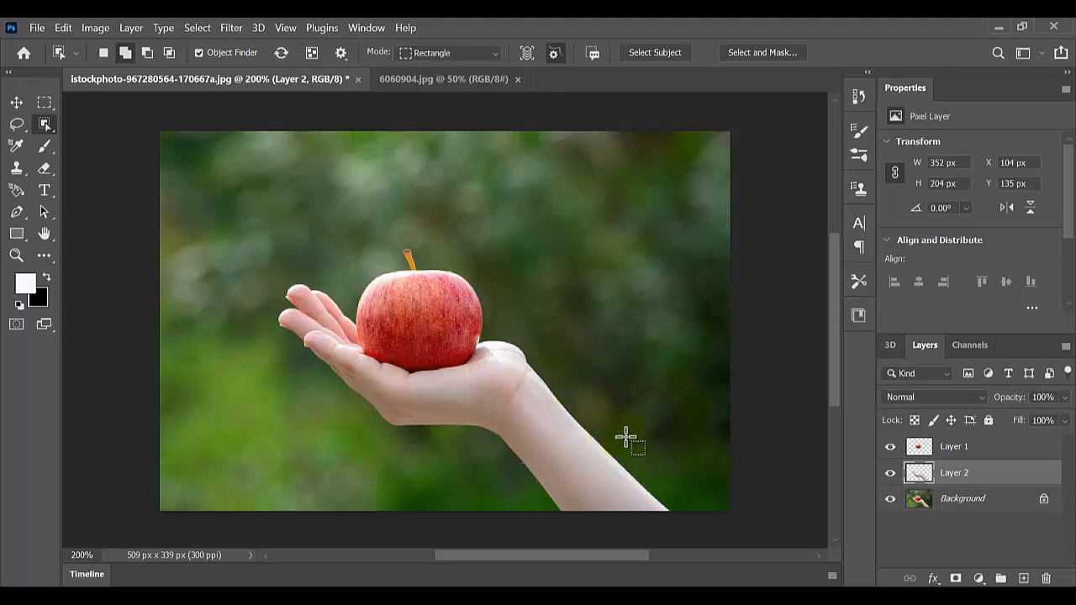
# - Hide the hand layer and convert the apple layer, Layer 1, to a smart object
pyautogui.click(892, 475)
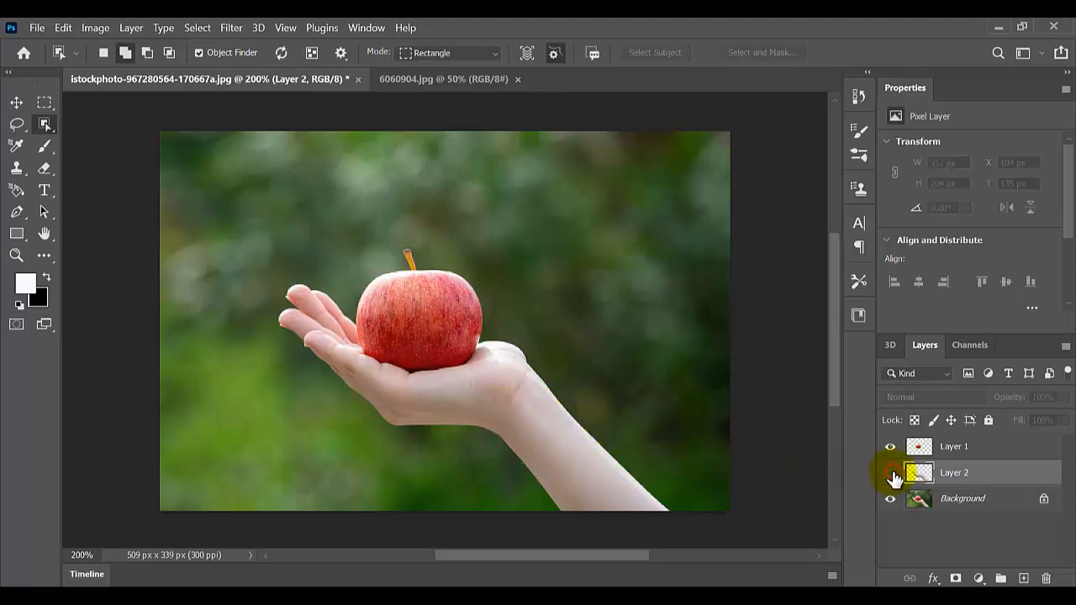
pyautogui.click(959, 451)
pyautogui.rightClick(958, 446)
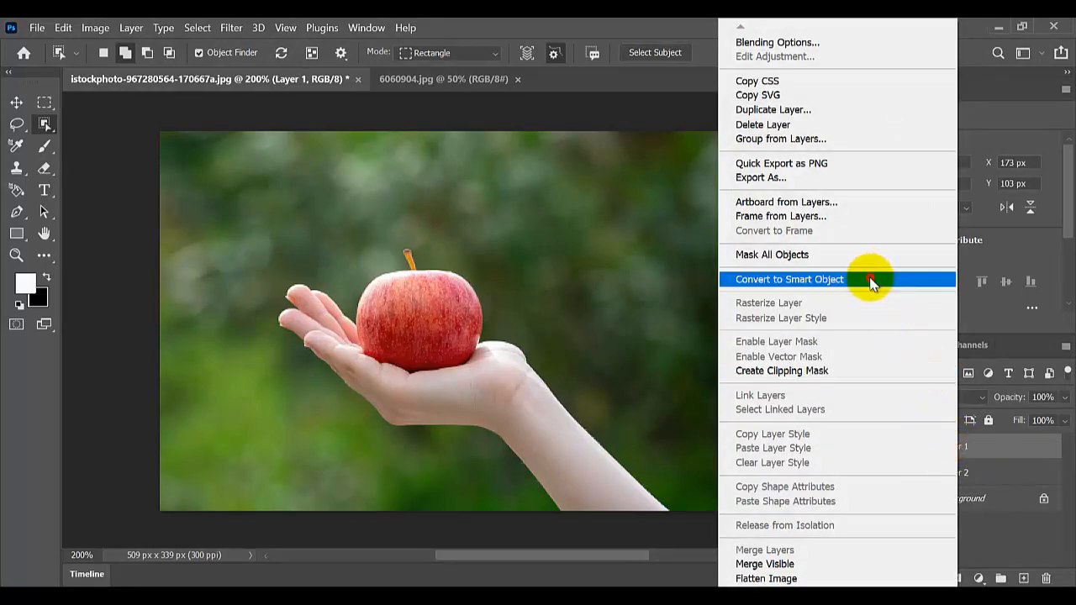
pyautogui.click(871, 281)
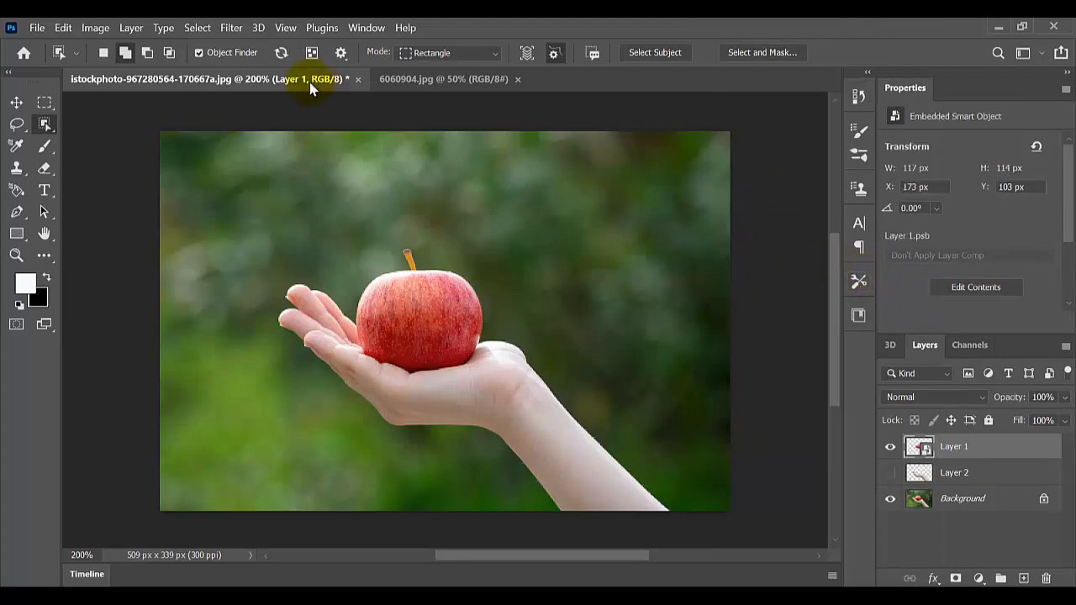
# - Apply a 5-pixel Gaussian Blur to the apple smart object and set its blend mode to Linear Dodge (Add)
pyautogui.click(229, 28)
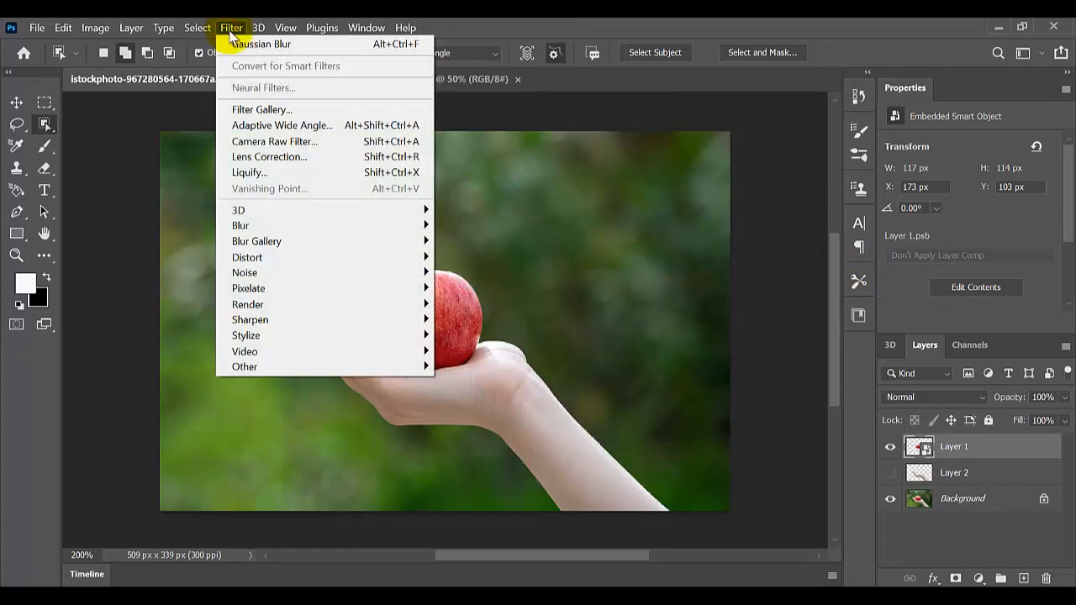
pyautogui.moveTo(312, 242)
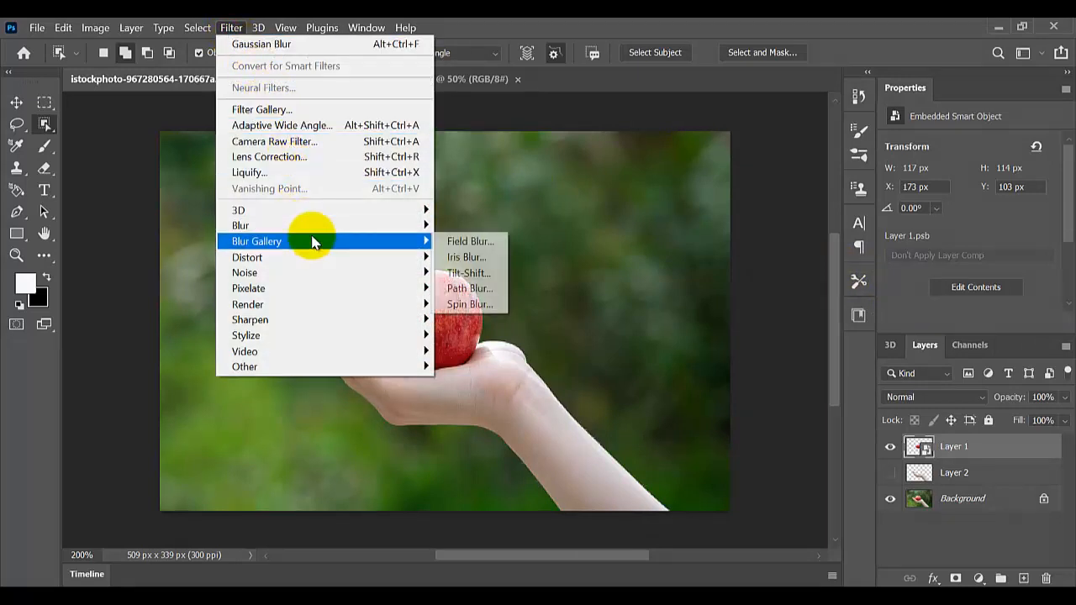
pyautogui.moveTo(424, 226)
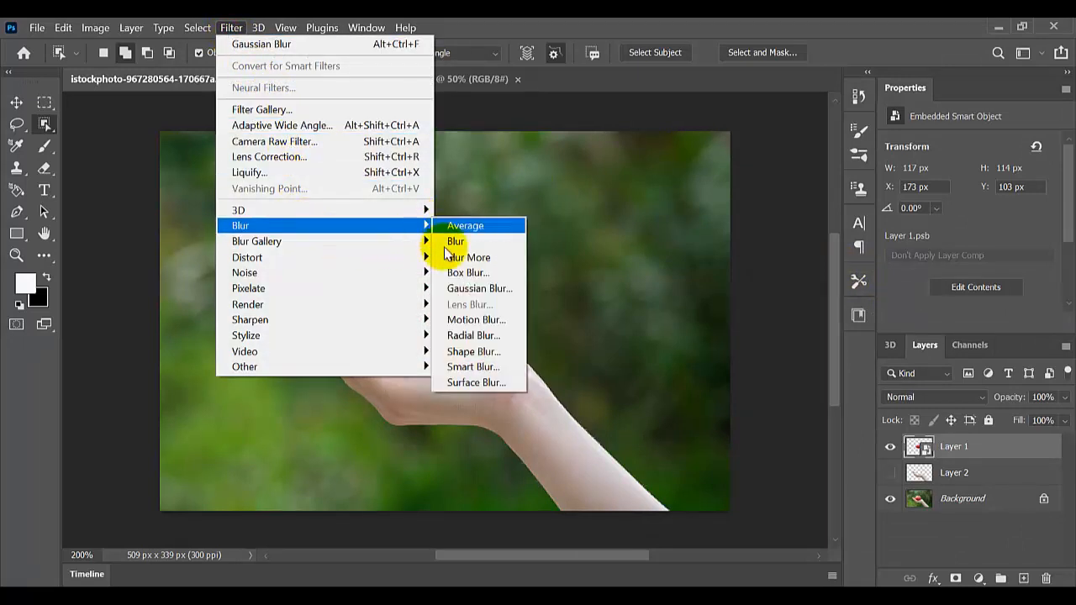
pyautogui.click(444, 288)
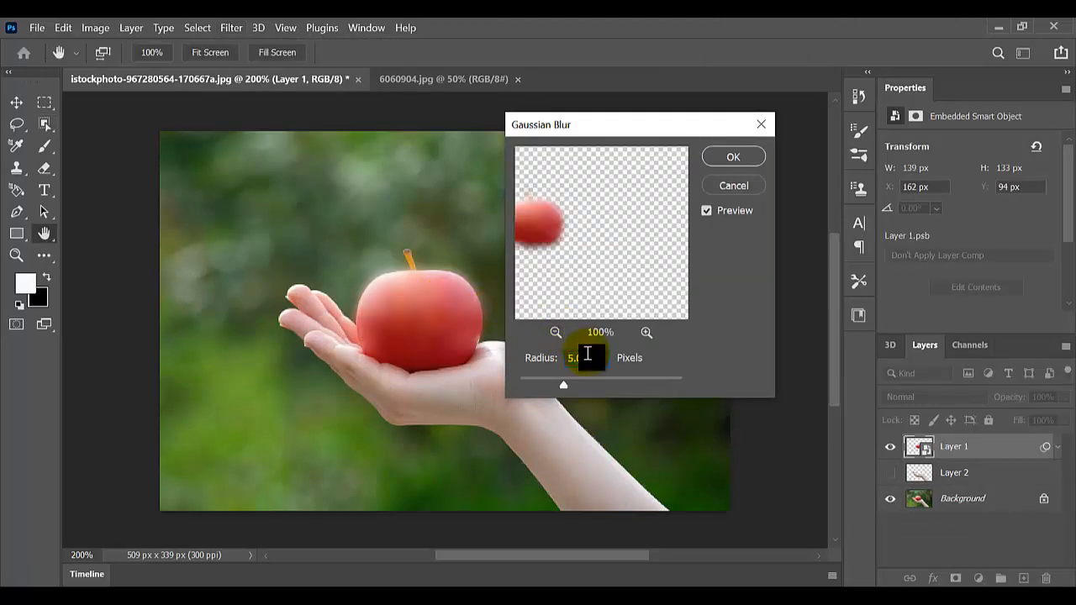
pyautogui.click(731, 160)
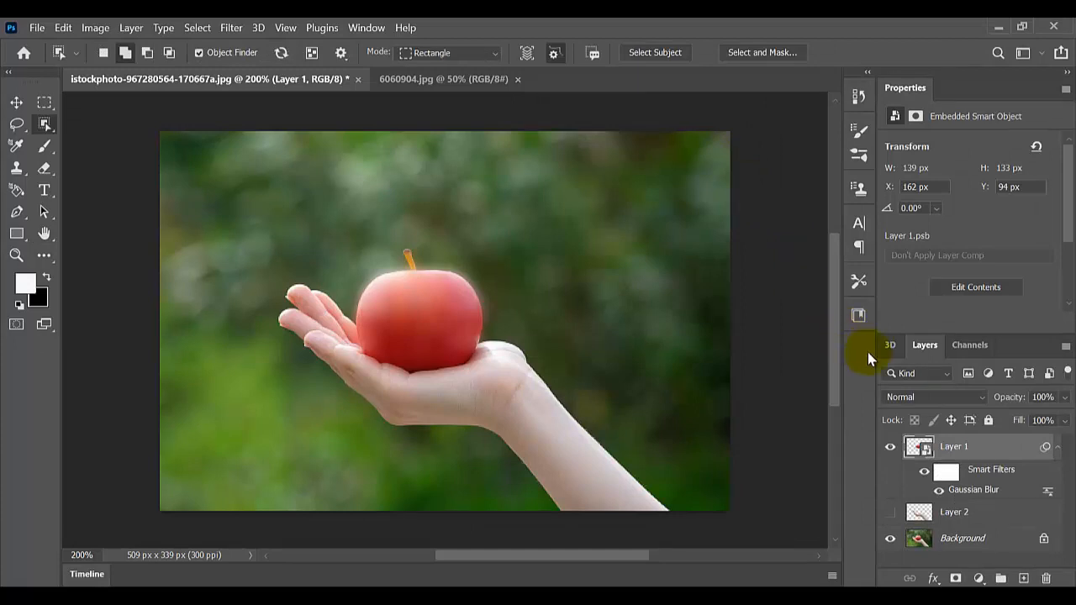
pyautogui.click(906, 400)
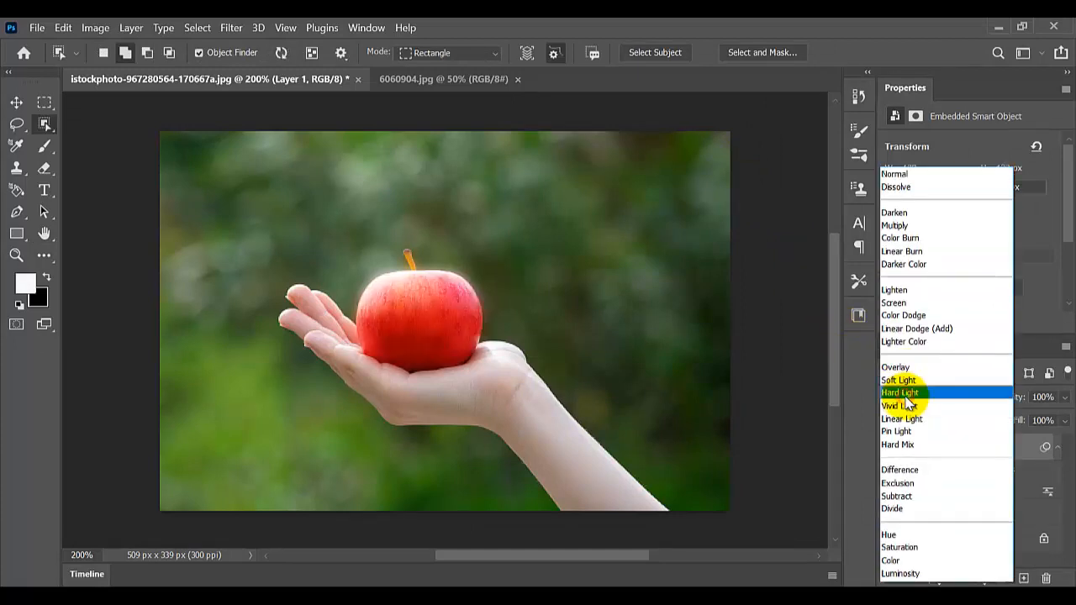
pyautogui.click(901, 329)
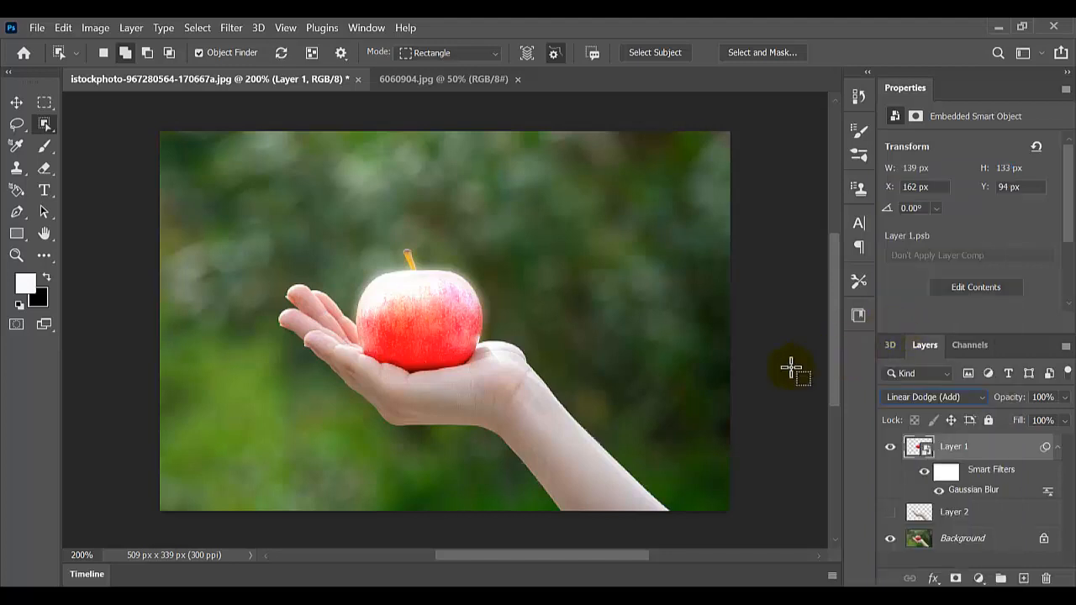
# - Duplicate the blurred apple layer and set the copy's Gaussian Blur radius to 100 pixels
pyautogui.hotkey('ctrl', 'j')
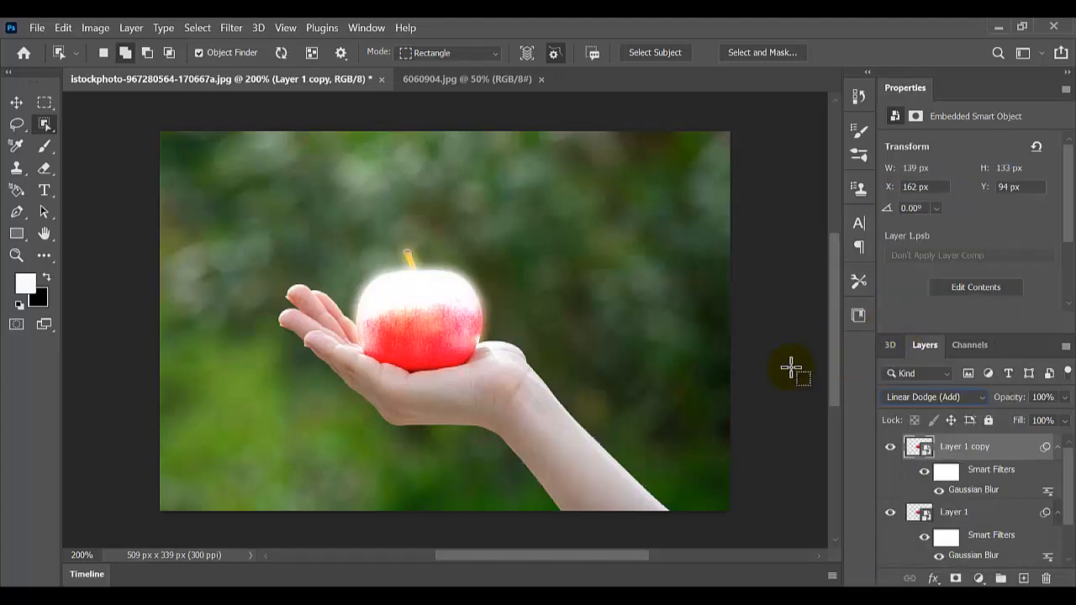
pyautogui.click(961, 495)
pyautogui.click(961, 494)
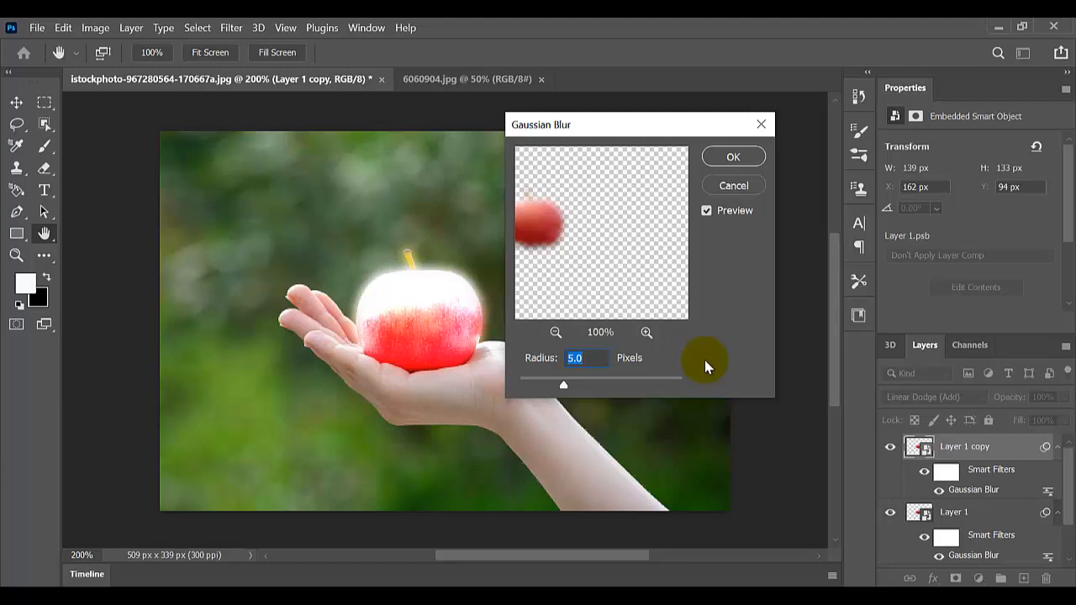
pyautogui.write('100')
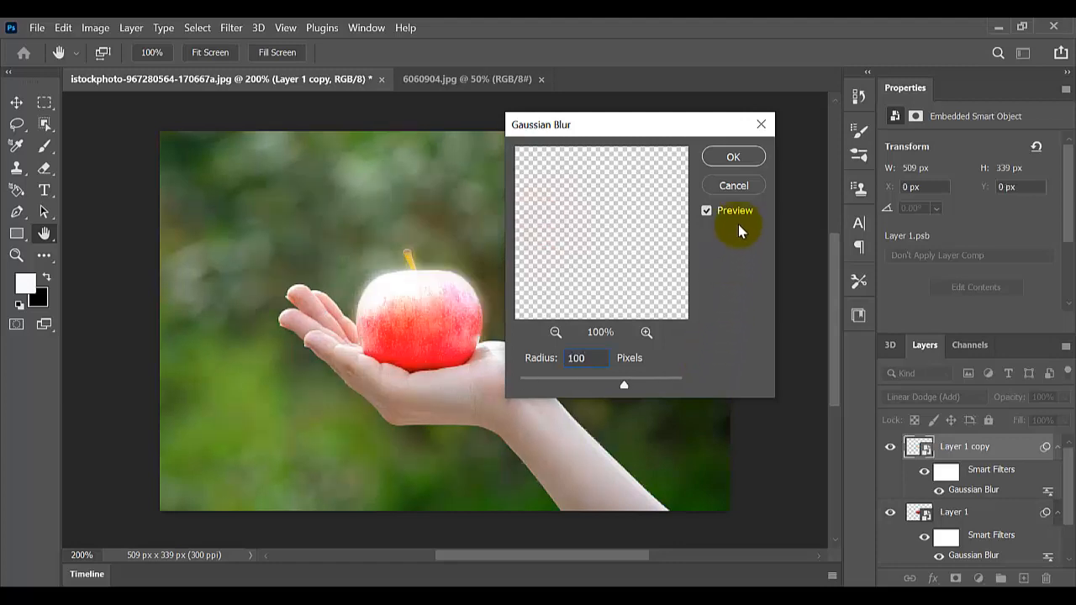
pyautogui.click(730, 160)
pyautogui.press('w')
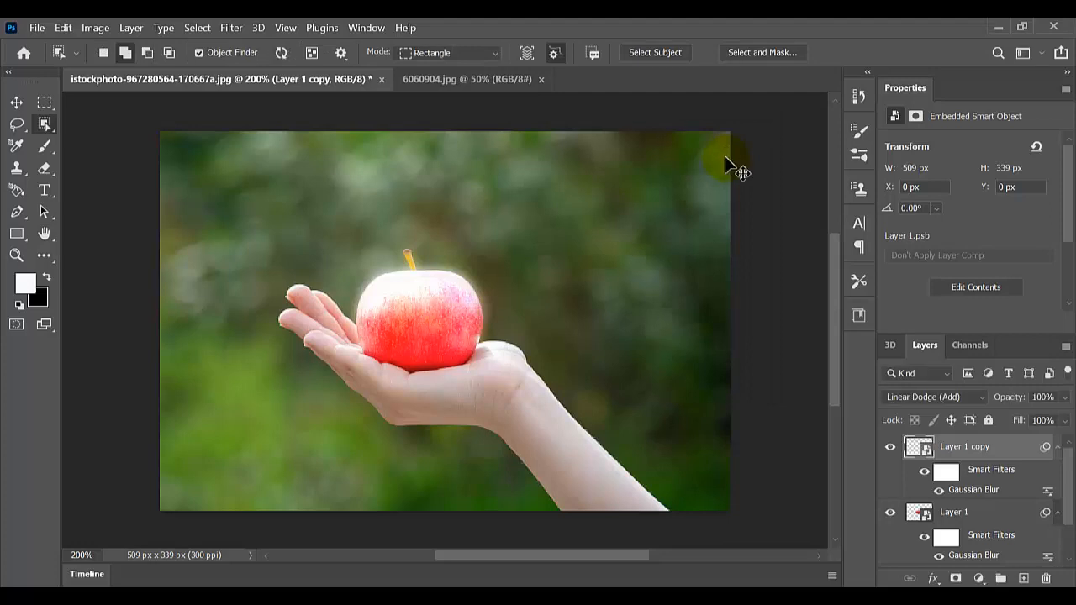
# - Duplicate Layer 1 copy and set the Gaussian Blur radius of the new duplicate to 250 pixels
pyautogui.hotkey('ctrl', 'j')
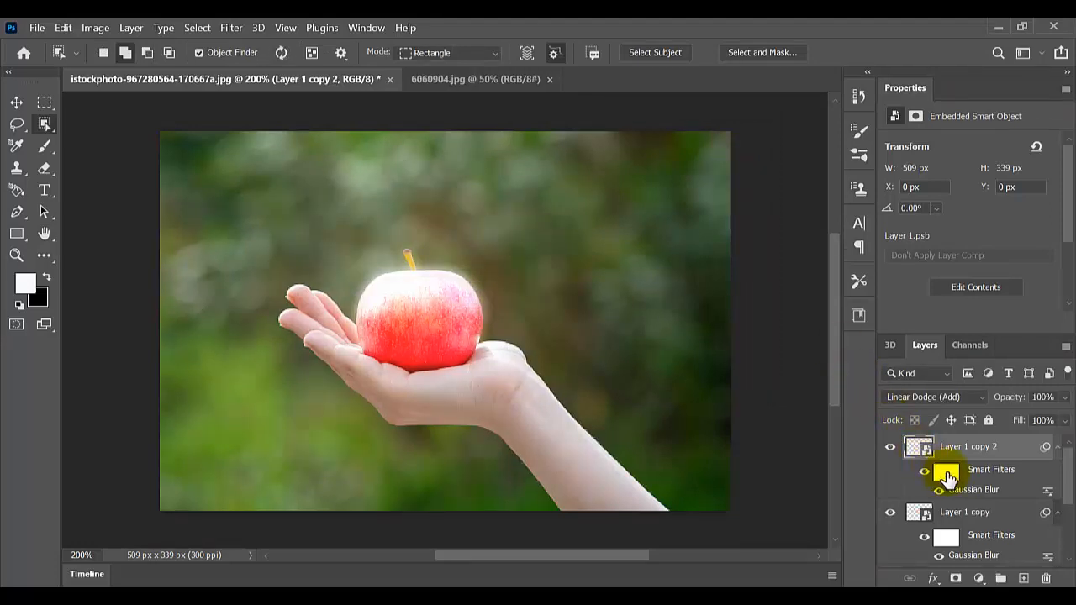
pyautogui.doubleClick(961, 490)
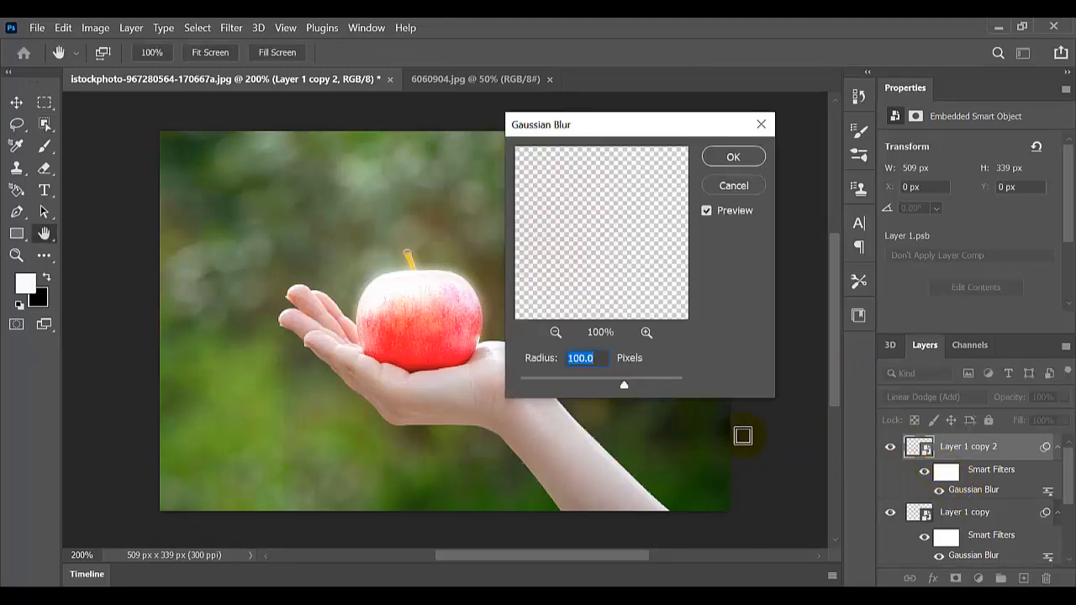
pyautogui.write('250')
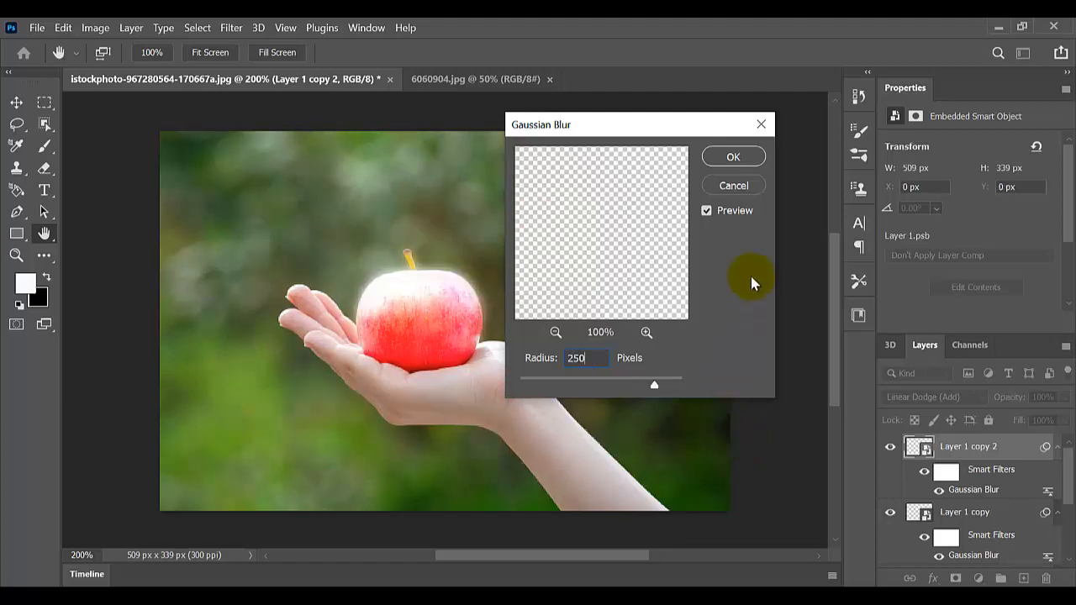
pyautogui.click(732, 158)
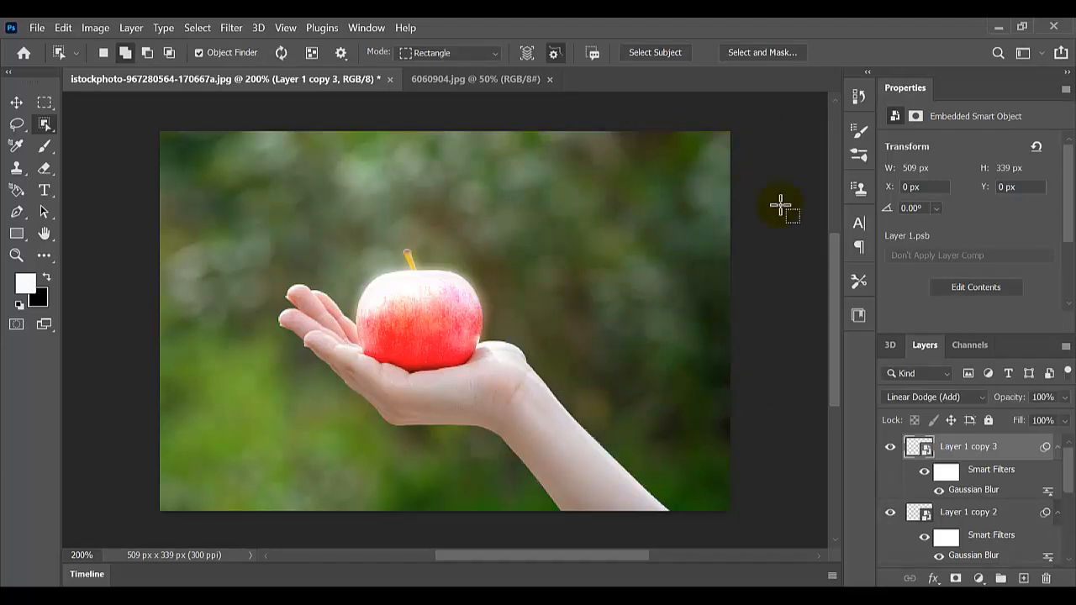
# - Set the Gaussian Blur radius of Layer 1 copy 3 to 550 pixels
pyautogui.click(977, 475)
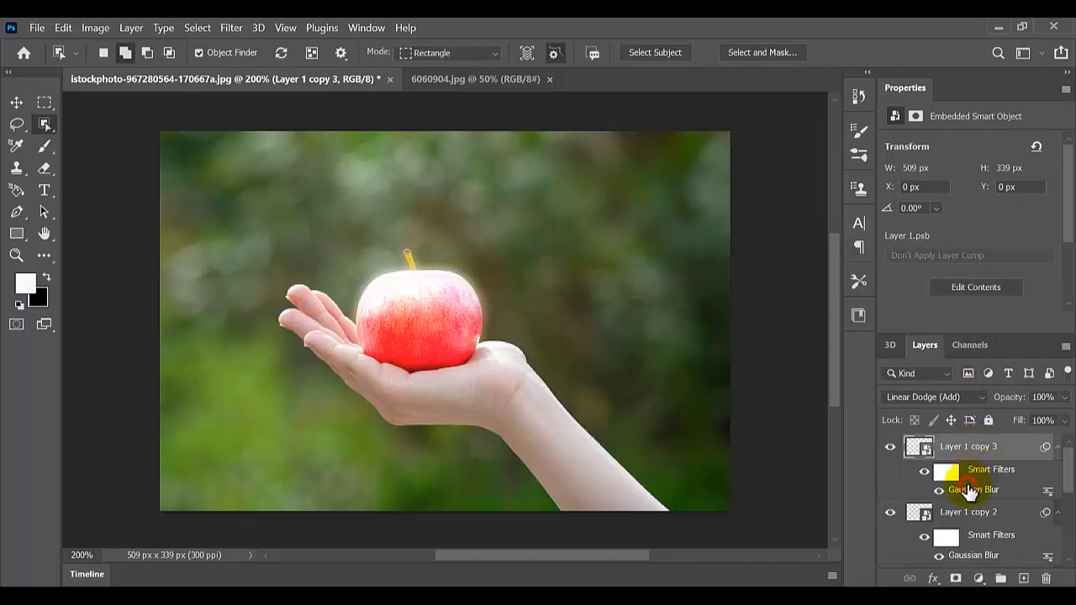
pyautogui.doubleClick(973, 489)
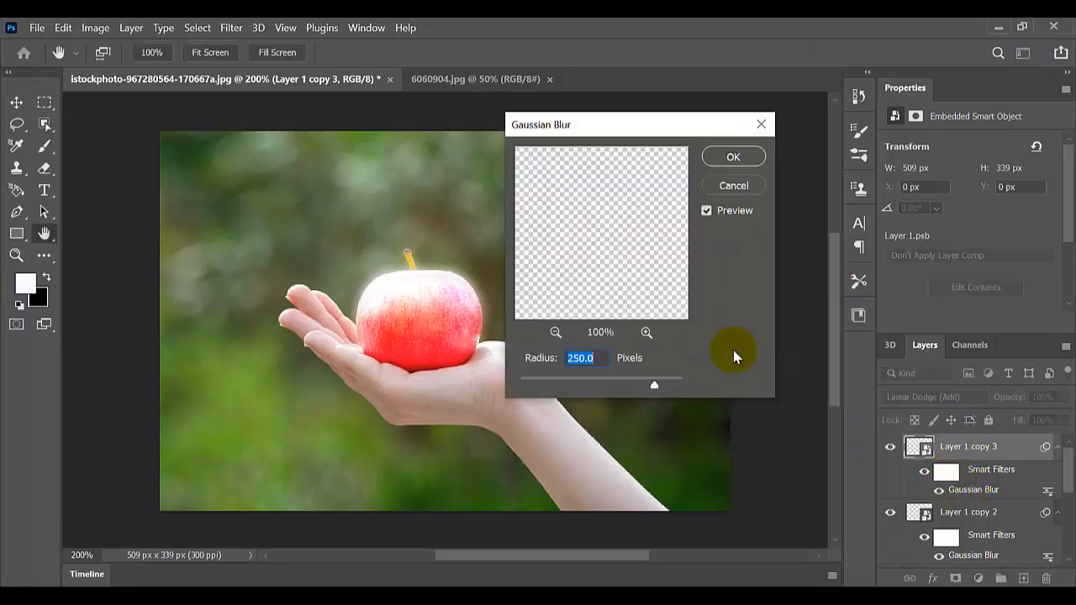
pyautogui.write('500')
pyautogui.write('50')
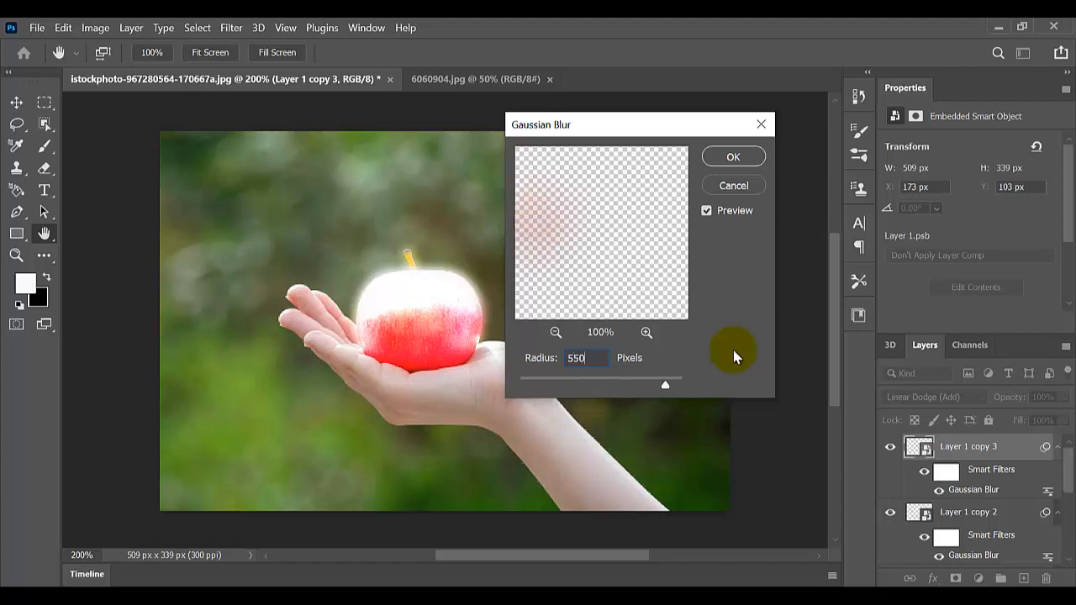
pyautogui.click(729, 158)
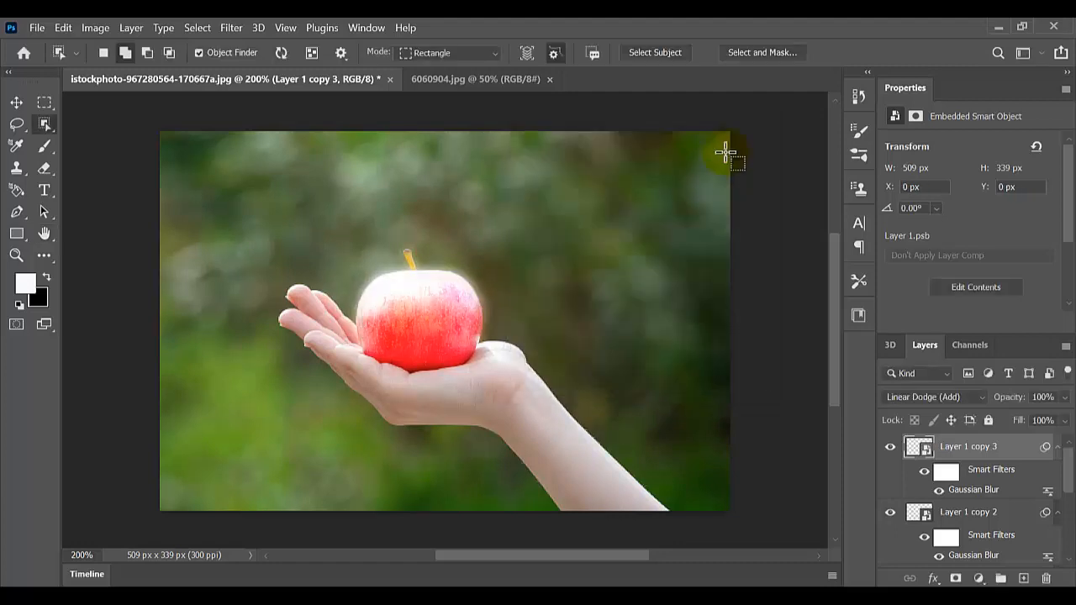
# - Collapse the smart filter lists of Layer 1 and its three copies
pyautogui.click(1058, 447)
pyautogui.click(1058, 472)
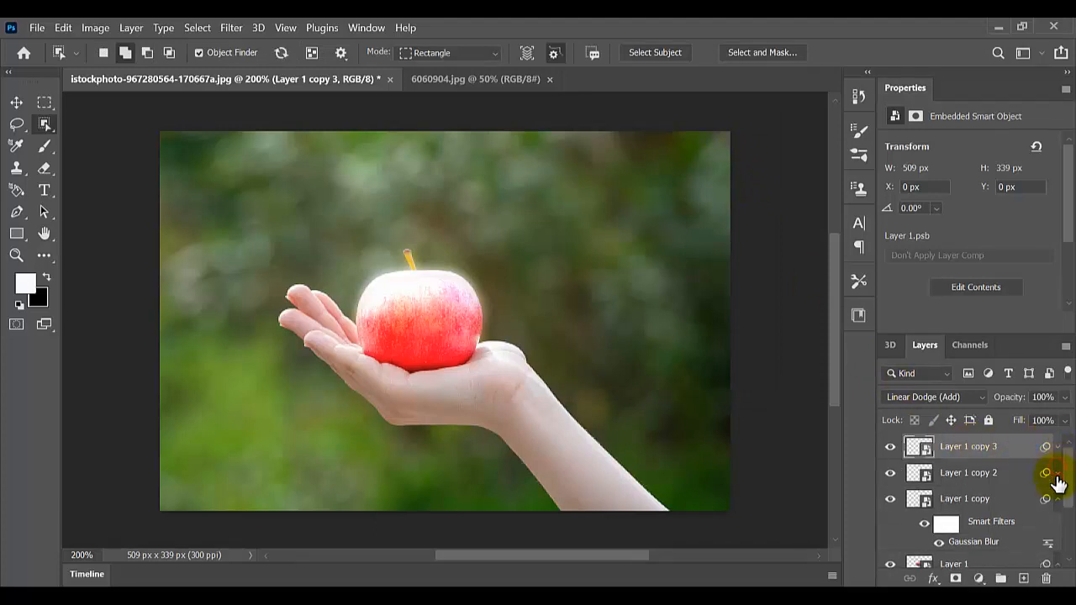
pyautogui.click(1059, 499)
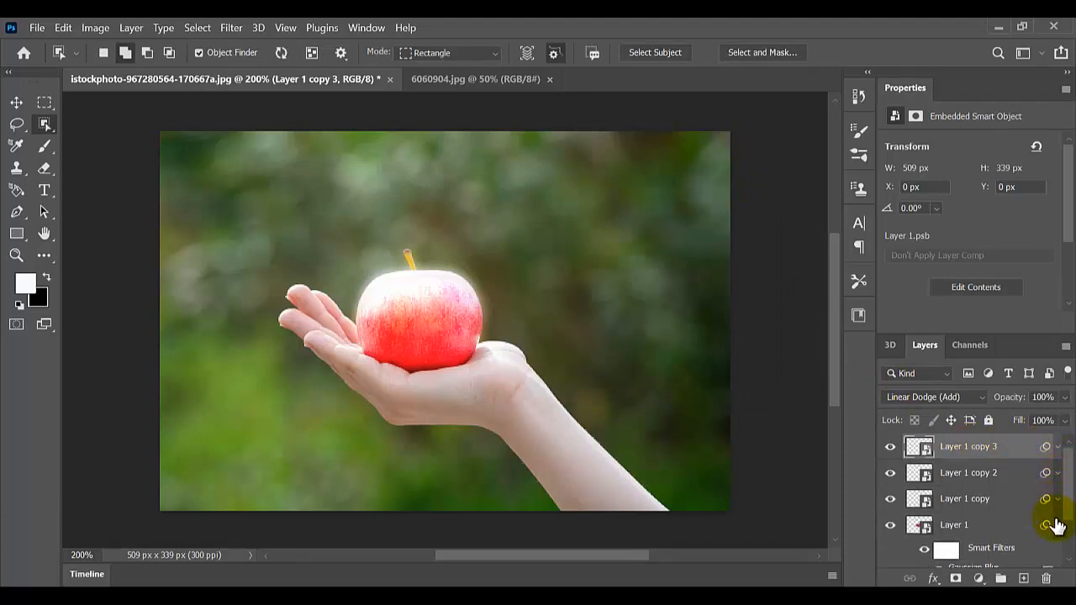
pyautogui.click(1057, 525)
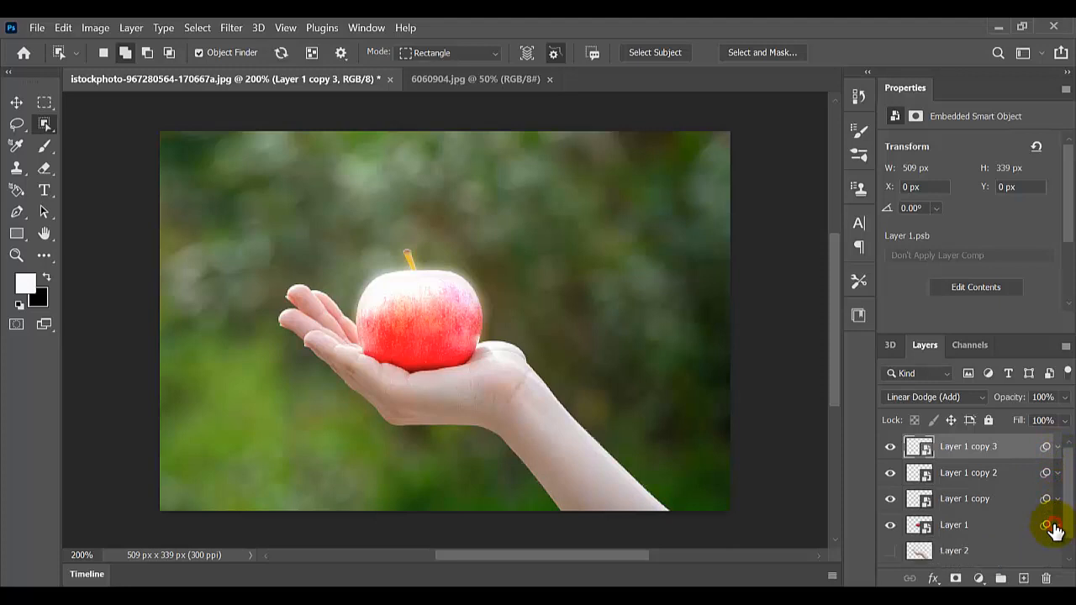
# - Group Layer 1 and its three copies together, and hide the group
pyautogui.keyDown('shift'); pyautogui.click(967, 472); pyautogui.keyUp('shift')
pyautogui.keyDown('shift'); pyautogui.click(956, 500); pyautogui.keyUp('shift')
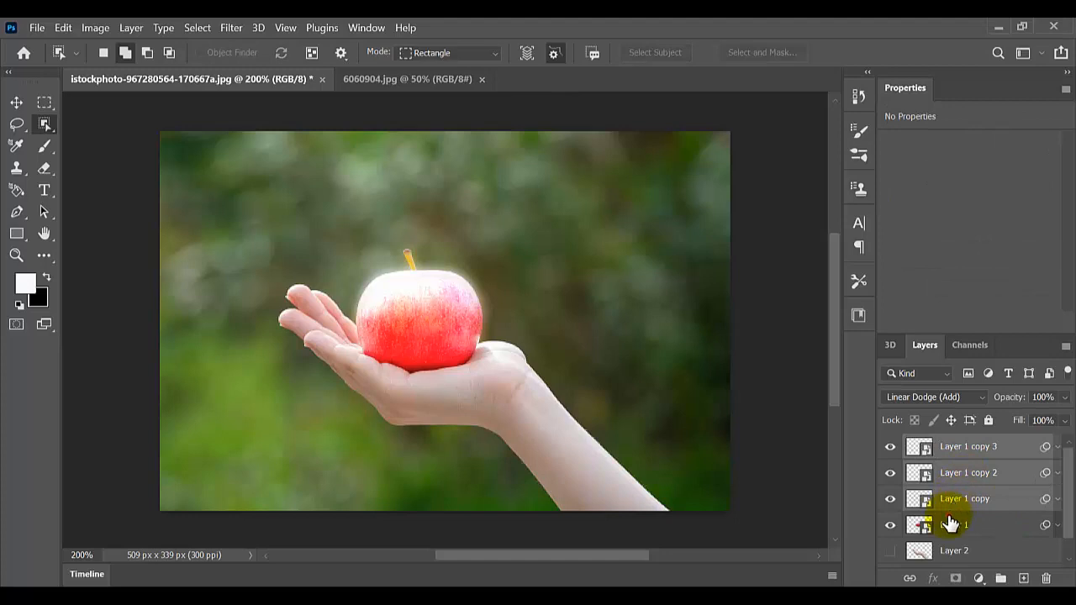
pyautogui.keyDown('ctrl'); pyautogui.click(948, 510); pyautogui.keyUp('ctrl')
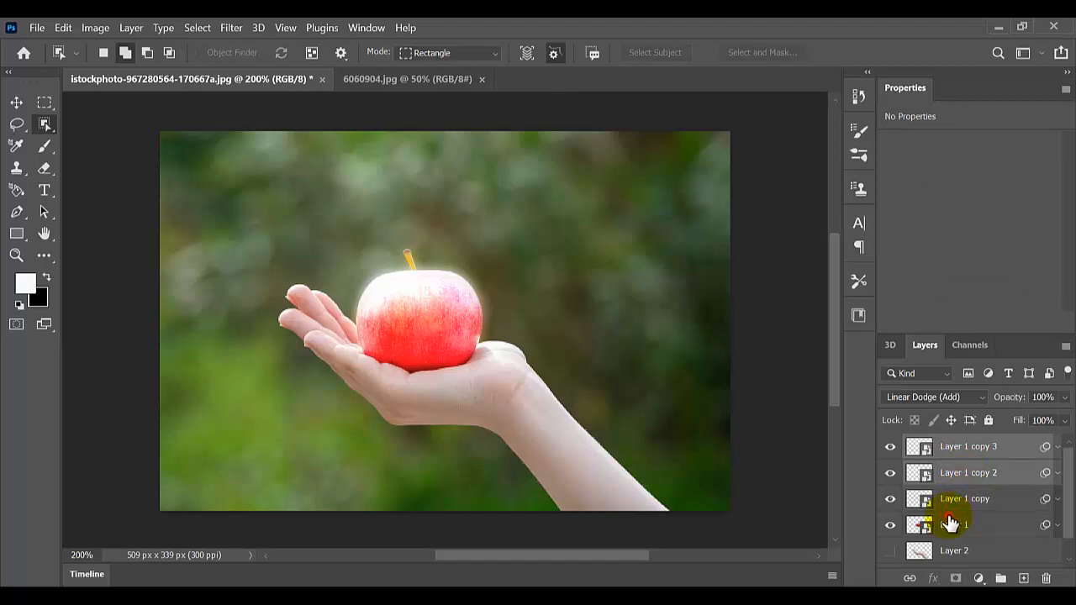
pyautogui.keyDown('ctrl'); pyautogui.click(948, 511); pyautogui.keyUp('ctrl')
pyautogui.keyDown('ctrl'); pyautogui.click(948, 511); pyautogui.keyUp('ctrl')
pyautogui.keyDown('ctrl'); pyautogui.click(949, 514); pyautogui.keyUp('ctrl')
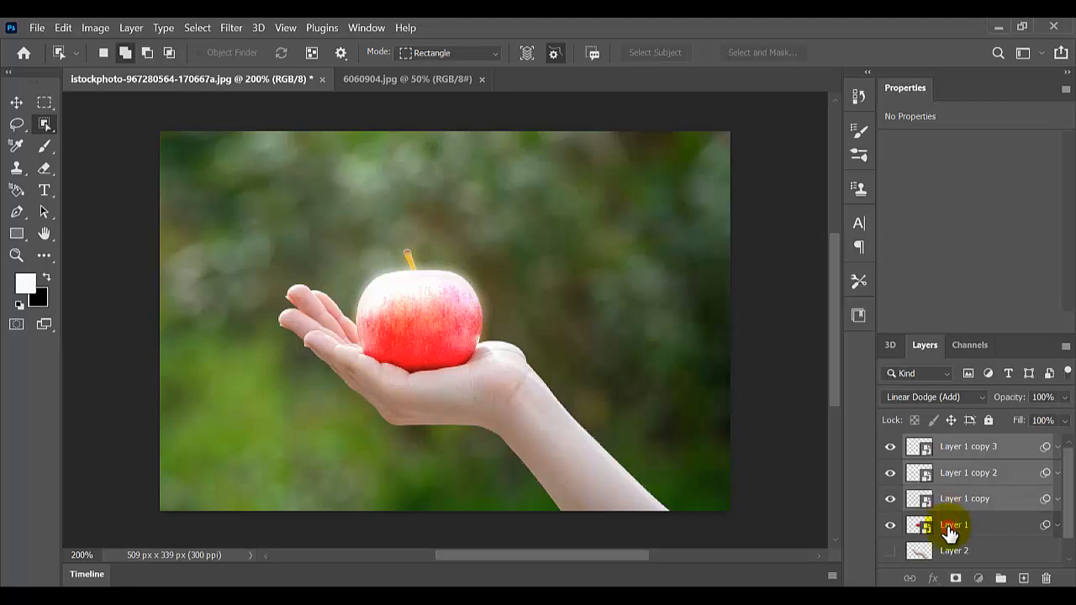
pyautogui.keyDown('ctrl'); pyautogui.click(951, 528); pyautogui.keyUp('ctrl')
pyautogui.hotkey('ctrl', 'g')
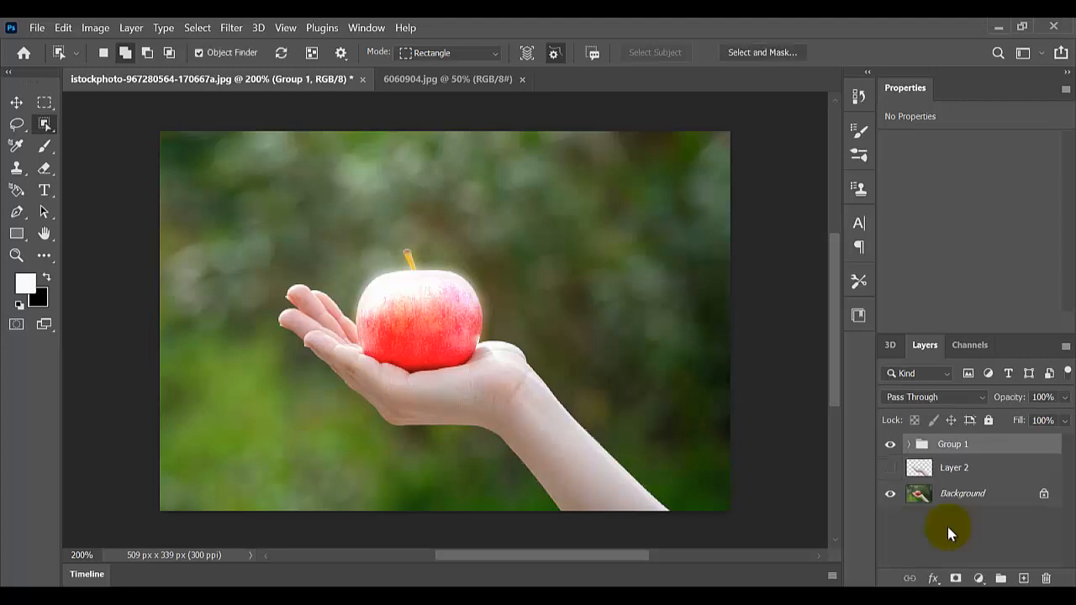
pyautogui.click(890, 445)
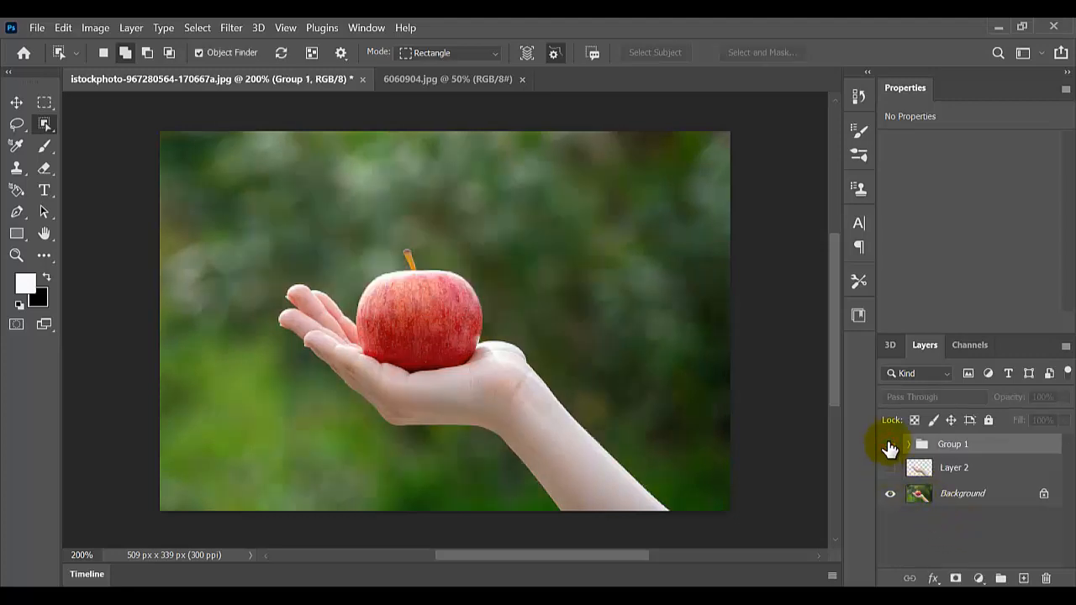
# - Show Group 1 and toggle its visibility to compare the image with and without the apple's glow
pyautogui.click(890, 445)
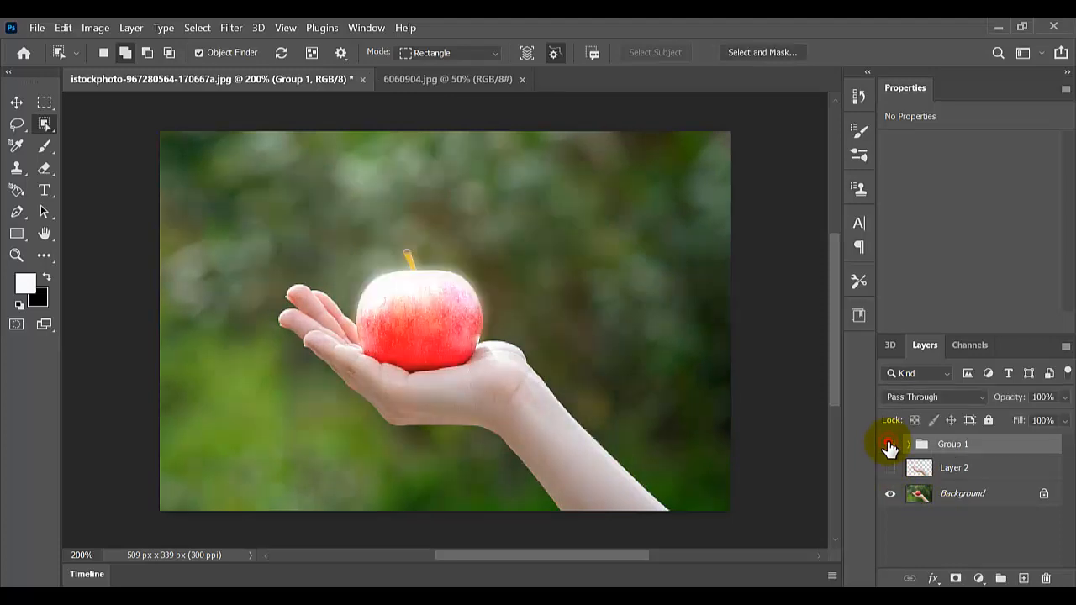
pyautogui.click(890, 446)
pyautogui.click(889, 445)
# - Add a Color Lookup adjustment layer directly above the Background using the NightFromDay.CUBE 3D LUT
pyautogui.click(949, 497)
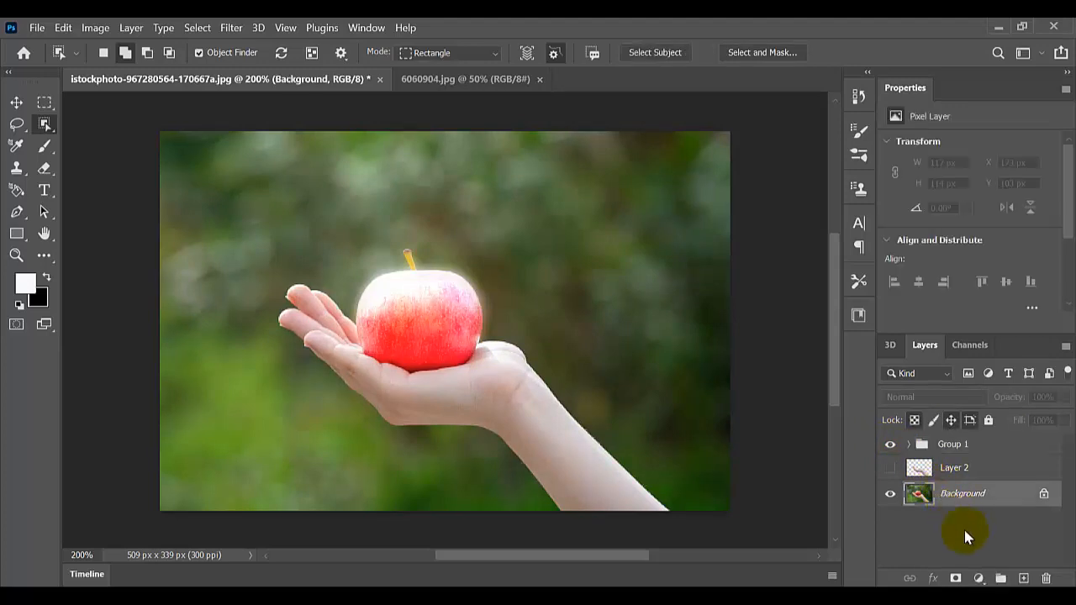
pyautogui.click(979, 578)
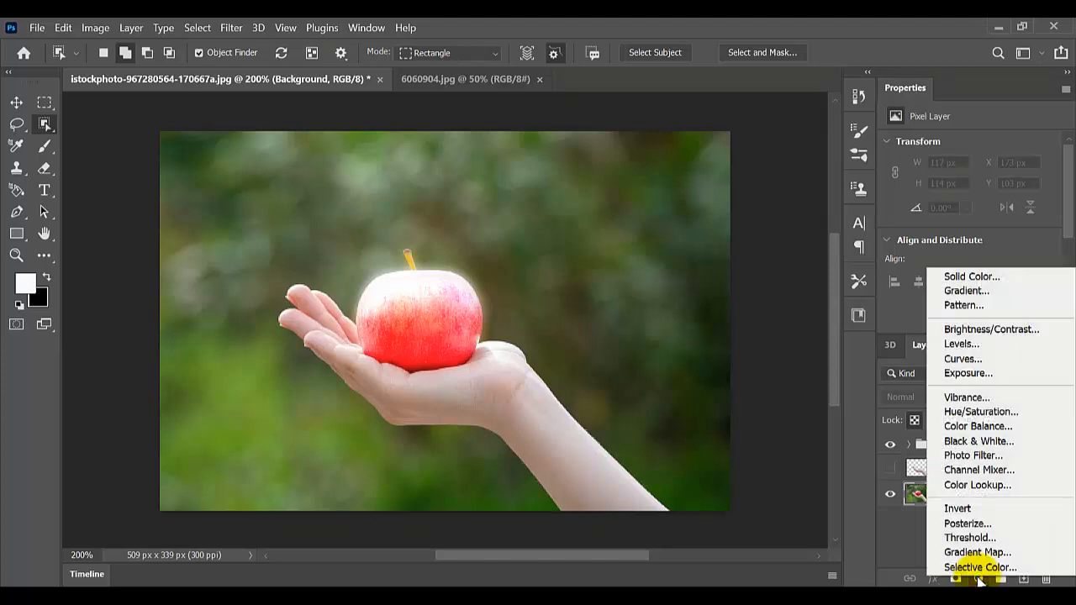
pyautogui.click(970, 486)
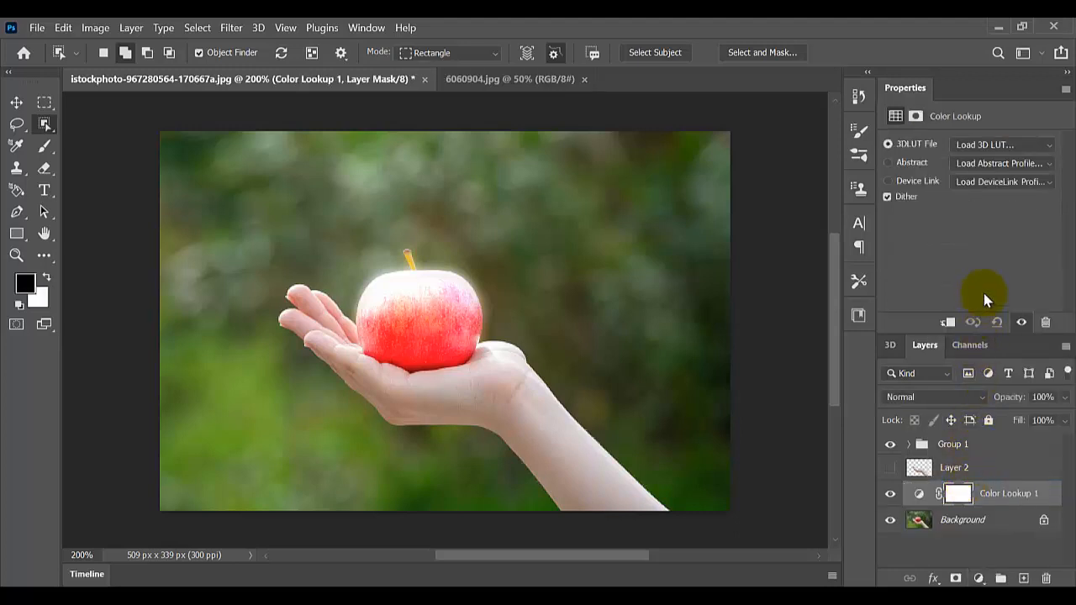
pyautogui.click(995, 147)
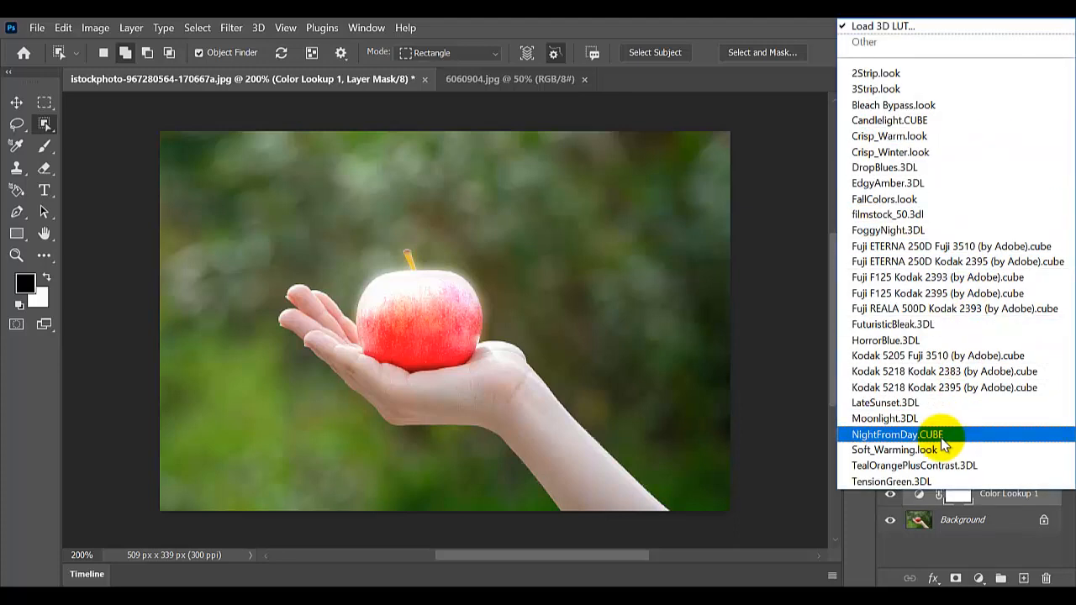
pyautogui.click(898, 434)
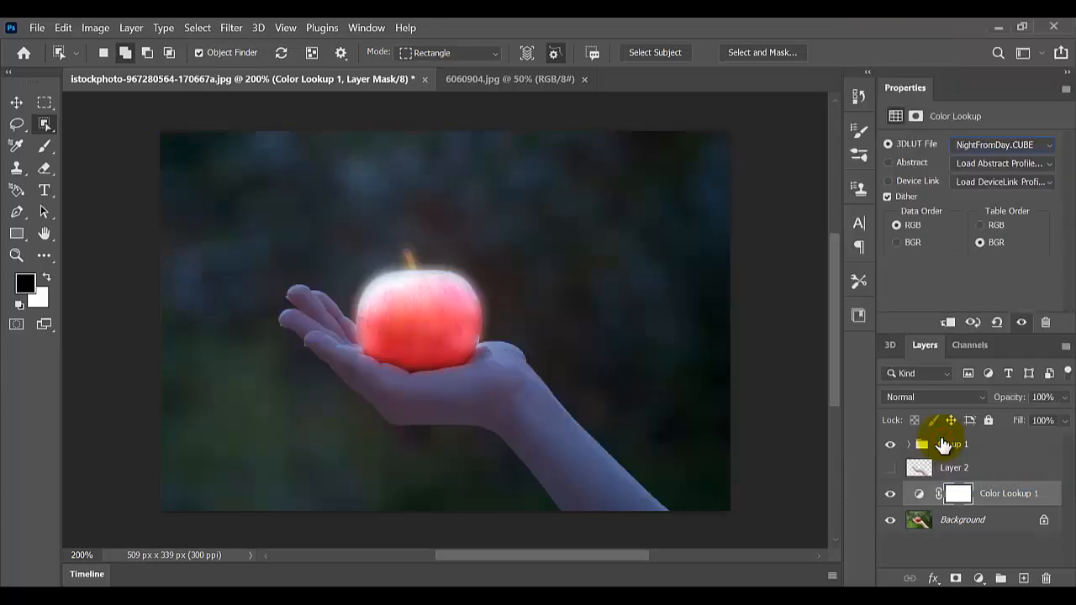
# - Set the opacity of the Color Lookup adjustment layer to 90%
pyautogui.click(1051, 397)
pyautogui.click(1019, 400)
pyautogui.write('9')
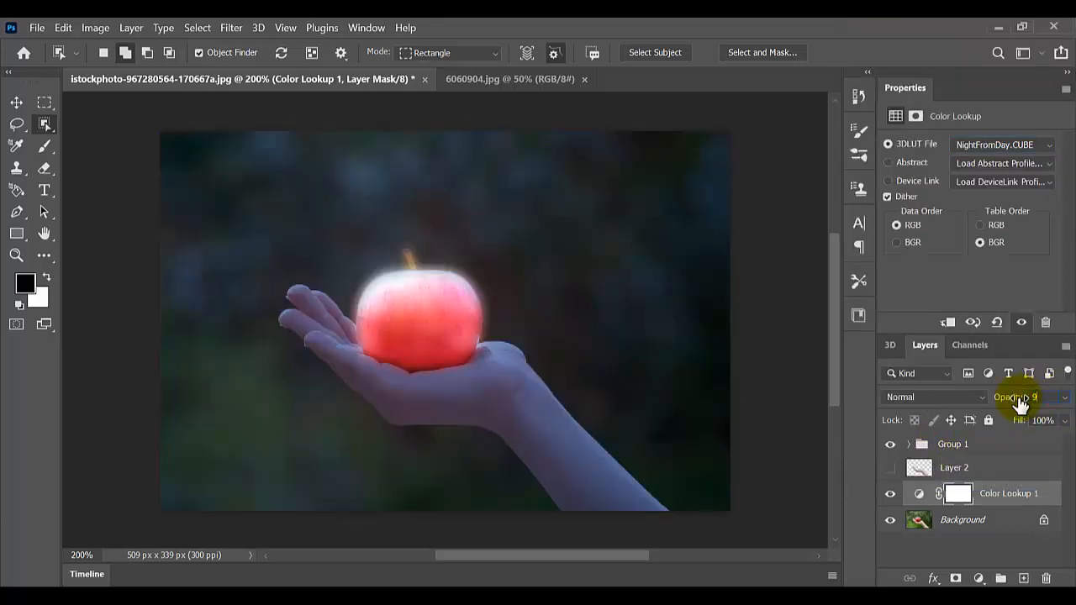
pyautogui.write('0')
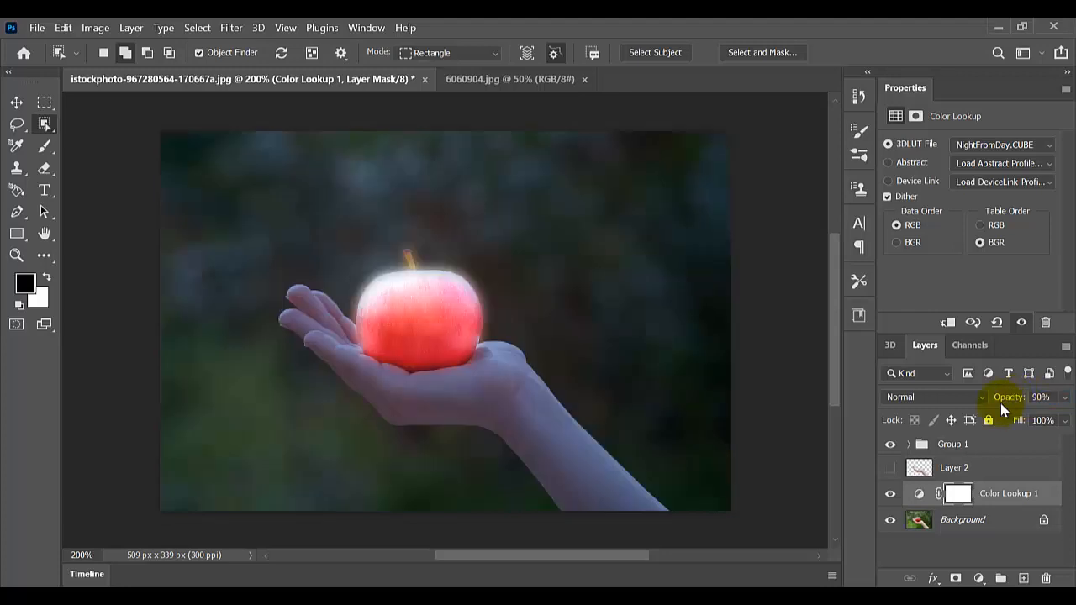
# - Add a Hue/Saturation adjustment layer above the Color Lookup layer with Saturation set to -40
pyautogui.click(979, 579)
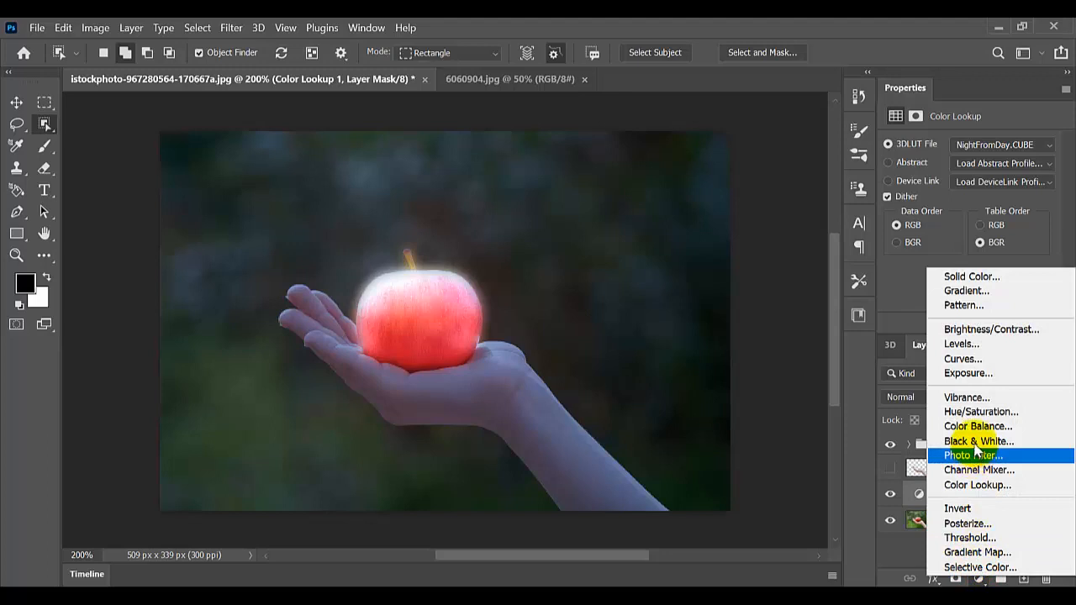
pyautogui.click(980, 414)
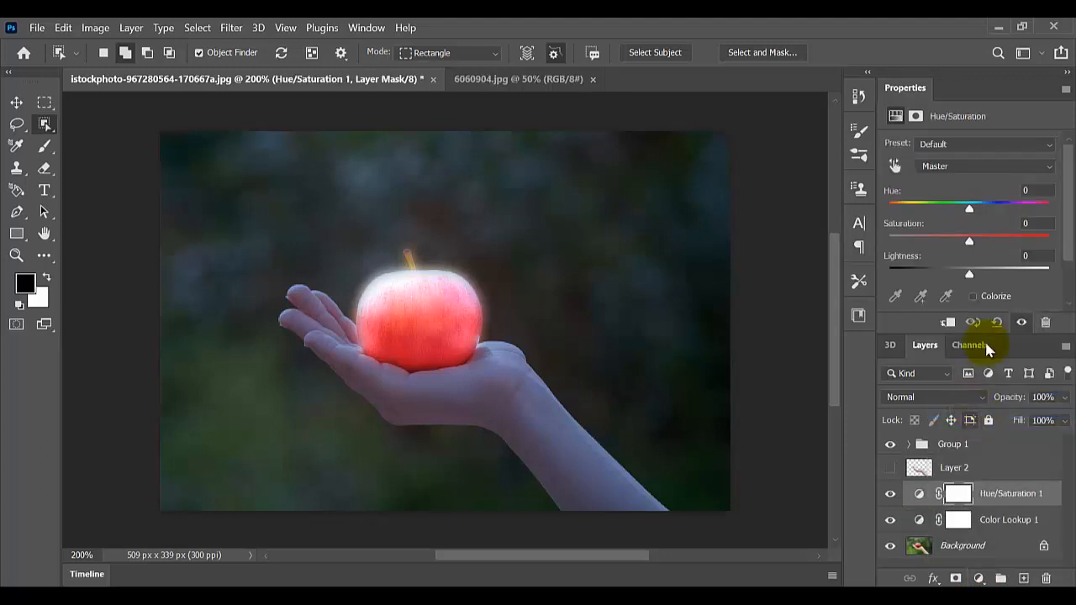
pyautogui.click(1033, 222)
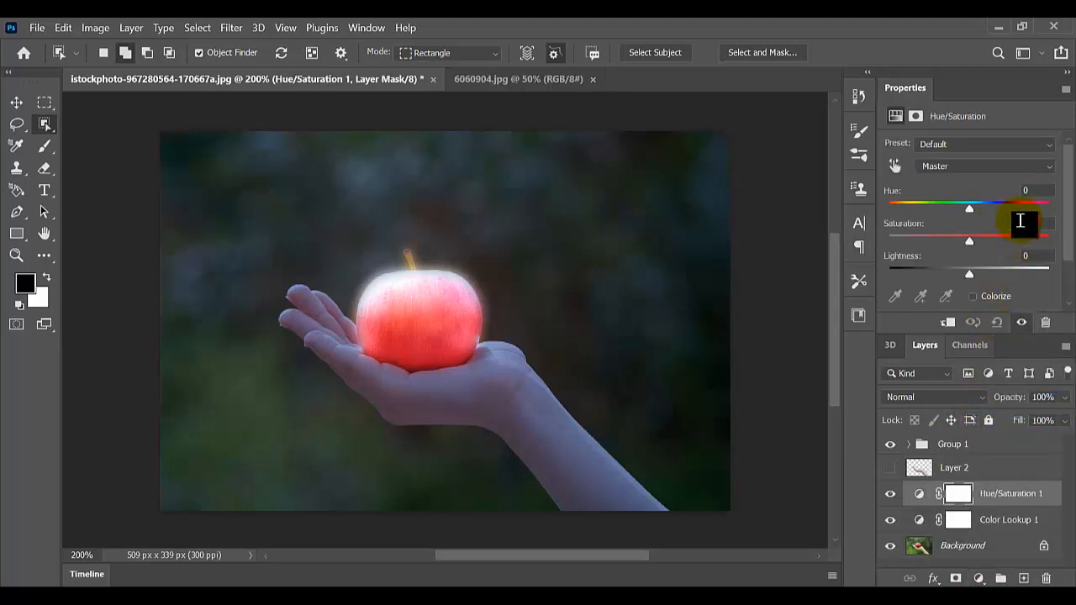
pyautogui.write('-40')
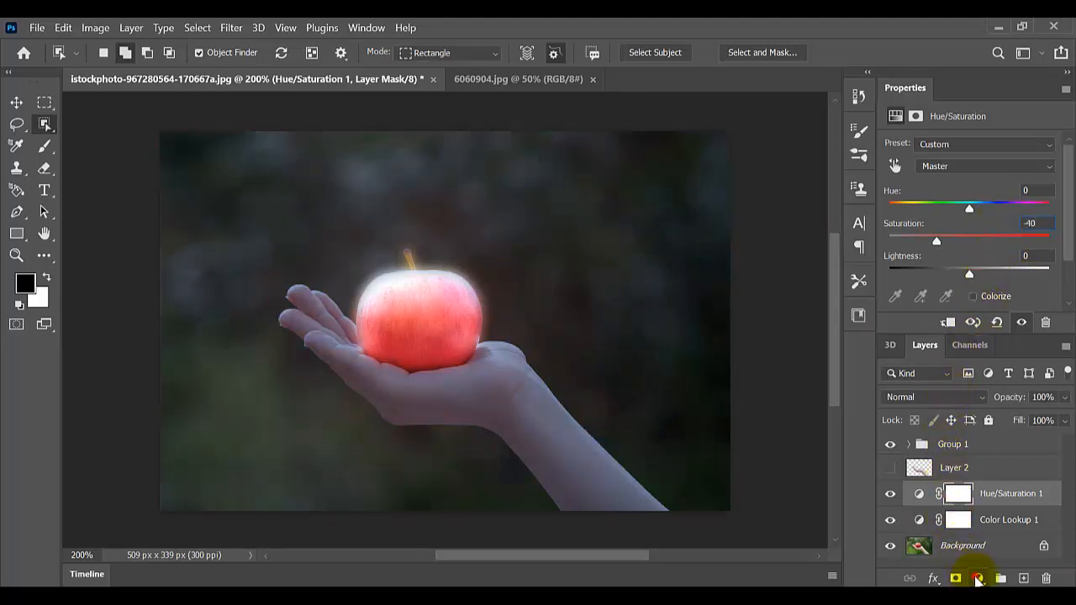
# - Add a Brightness/Contrast adjustment layer above the Hue/Saturation layer with Contrast set to 70
pyautogui.click(979, 579)
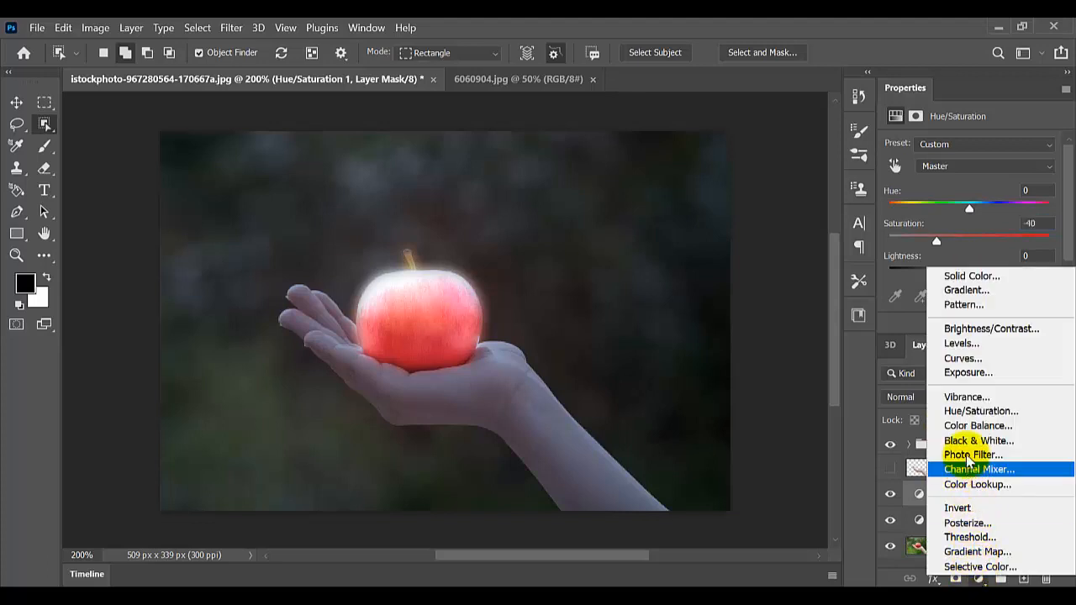
pyautogui.click(961, 330)
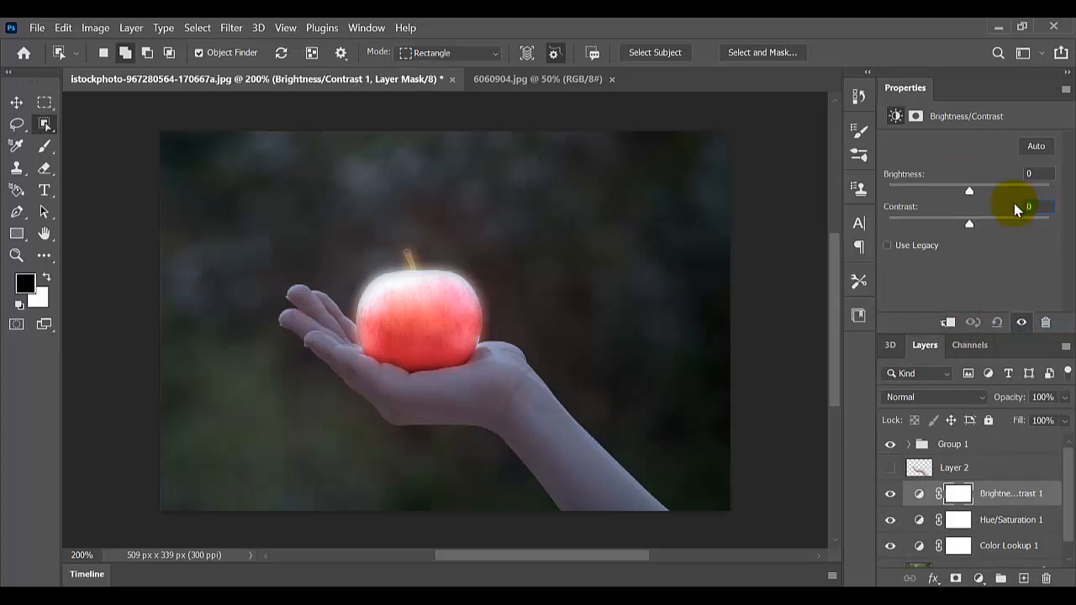
pyautogui.write('70')
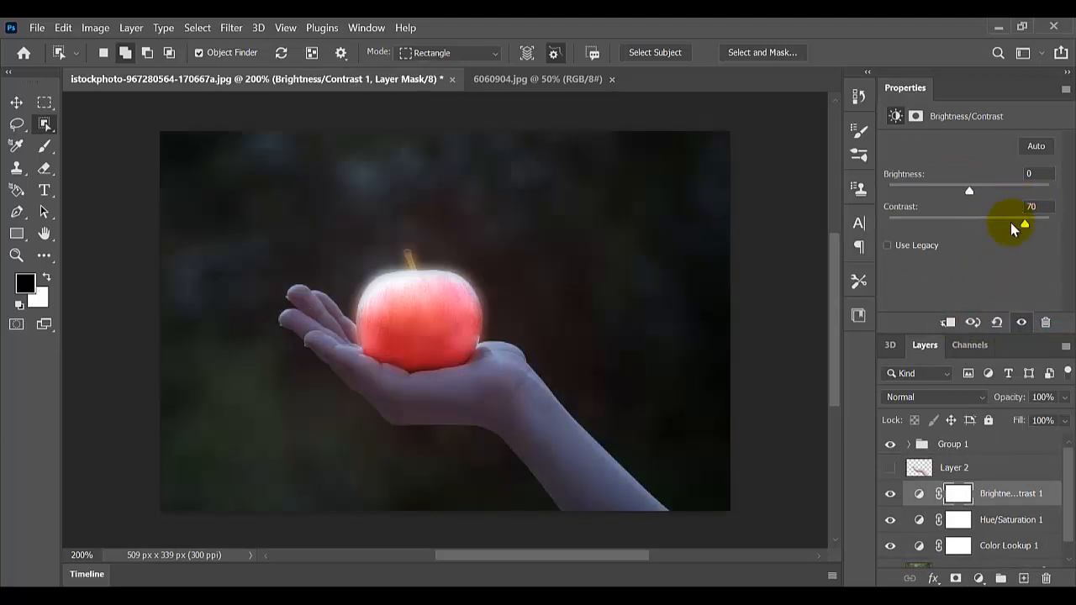
# - Group the three adjustment layers and move the group directly above Layer 2
pyautogui.keyDown('shift'); pyautogui.click(991, 520); pyautogui.keyUp('shift')
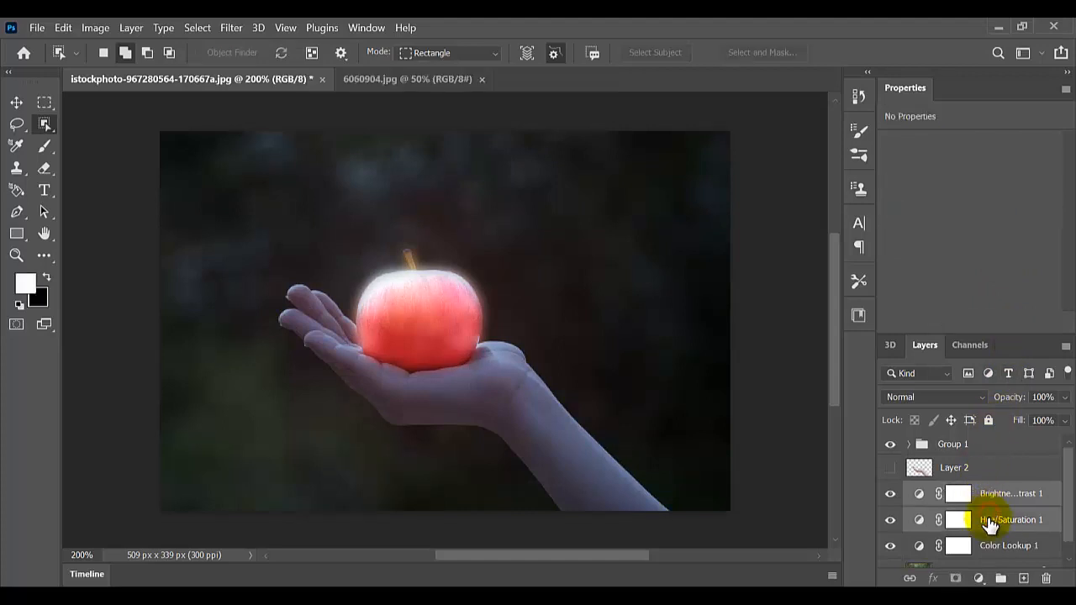
pyautogui.keyDown('shift'); pyautogui.click(986, 547); pyautogui.keyUp('shift')
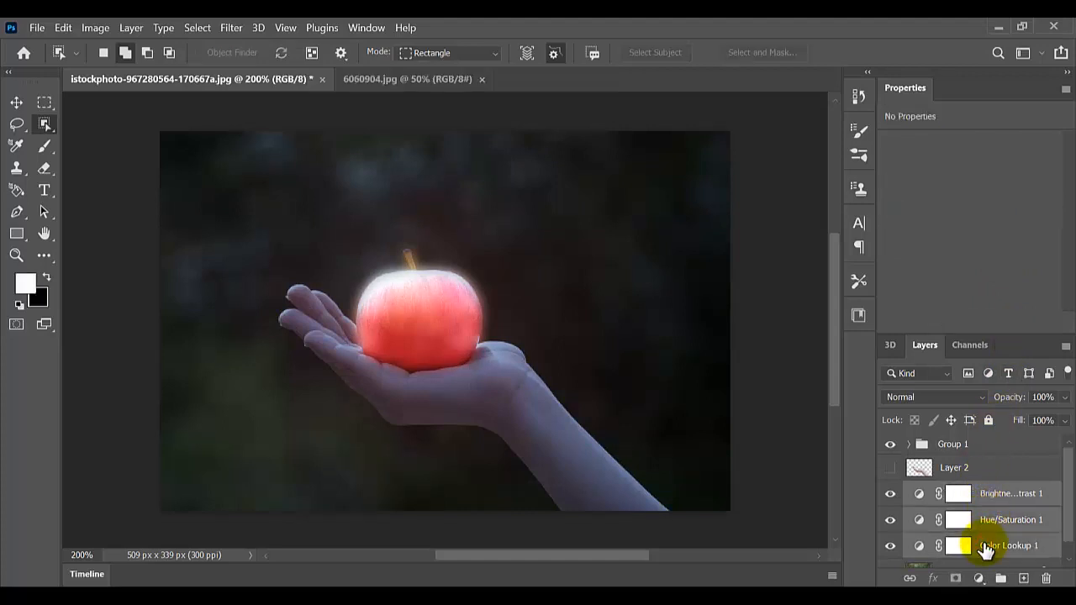
pyautogui.hotkey('ctrl', 'g')
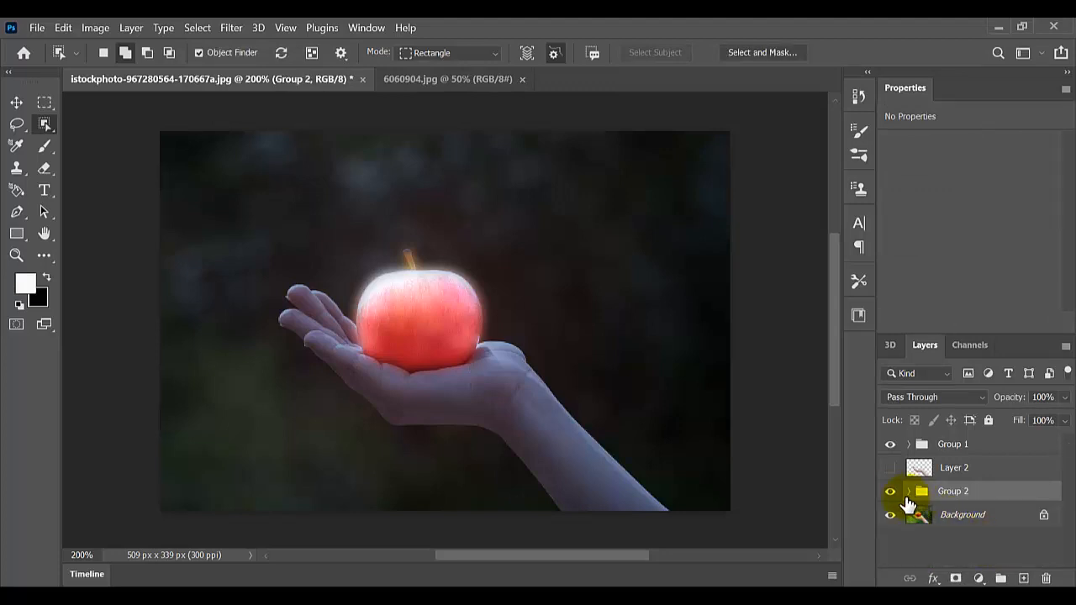
pyautogui.click(891, 492)
pyautogui.click(890, 493)
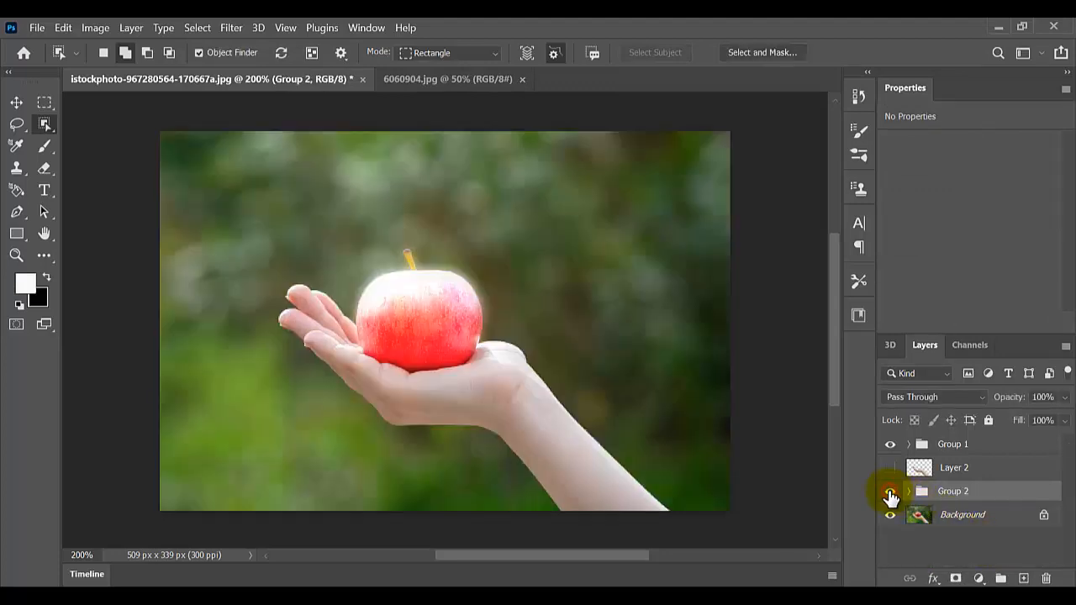
pyautogui.moveTo(962, 492); pyautogui.dragTo(961, 468)
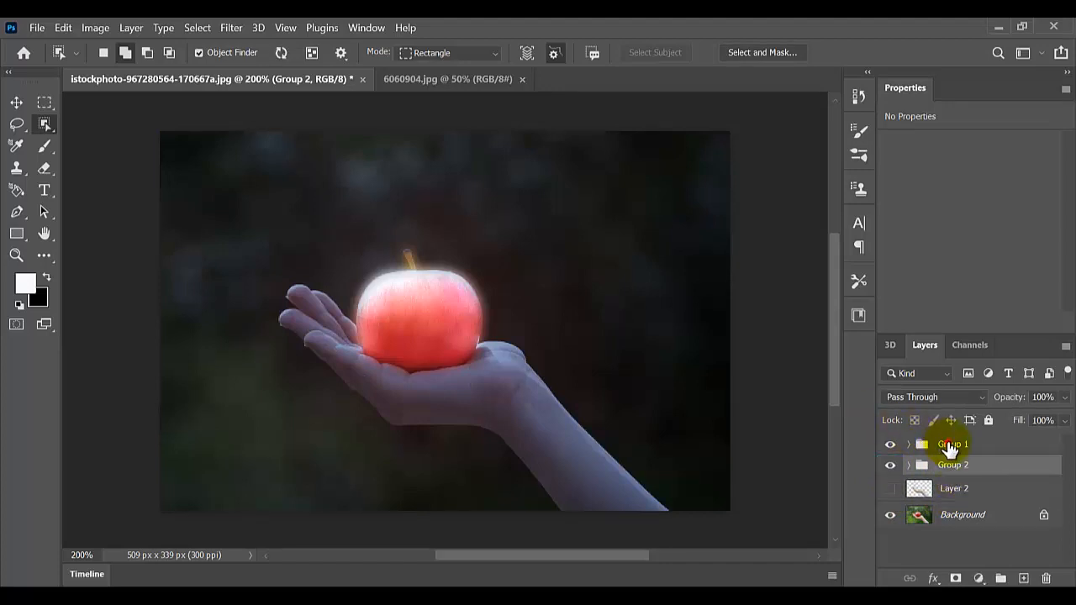
# - Convert the Background of 6060904.jpg to a smart object and copy it into the apple document above Group 1
pyautogui.click(951, 446)
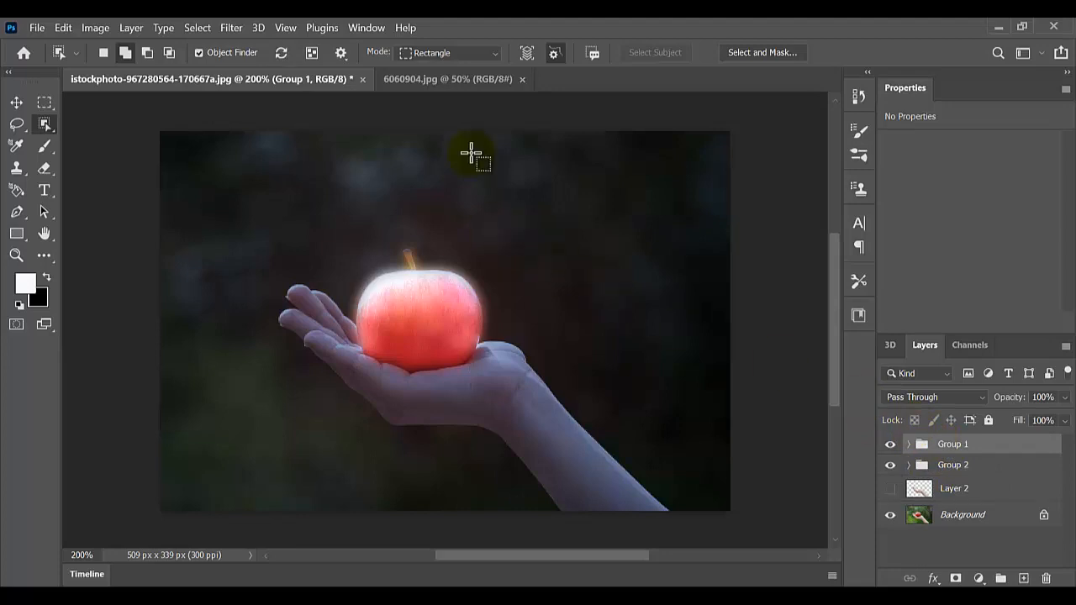
pyautogui.click(428, 81)
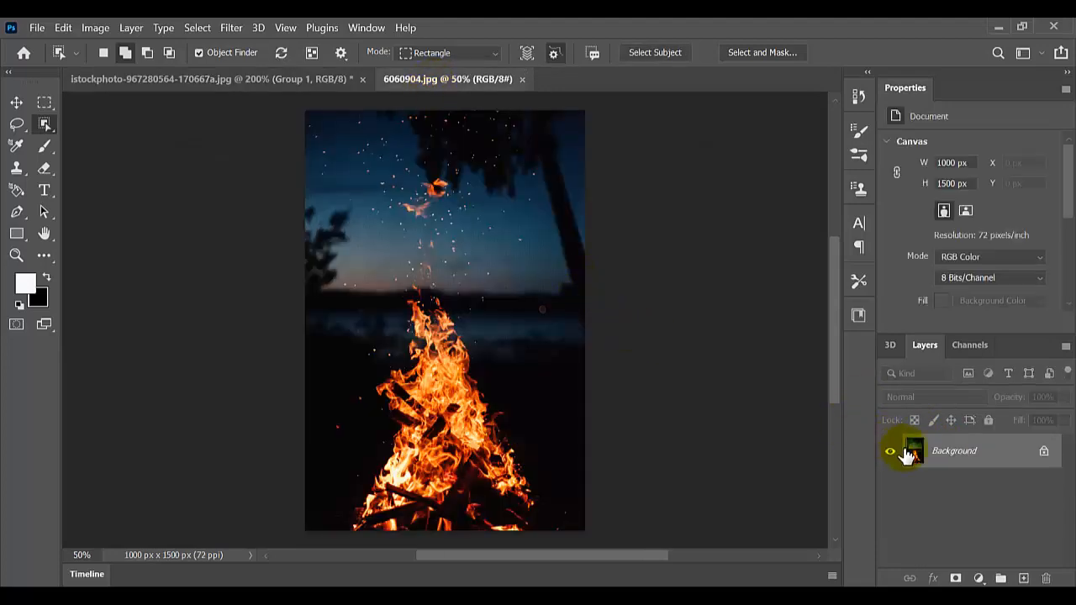
pyautogui.rightClick(938, 449)
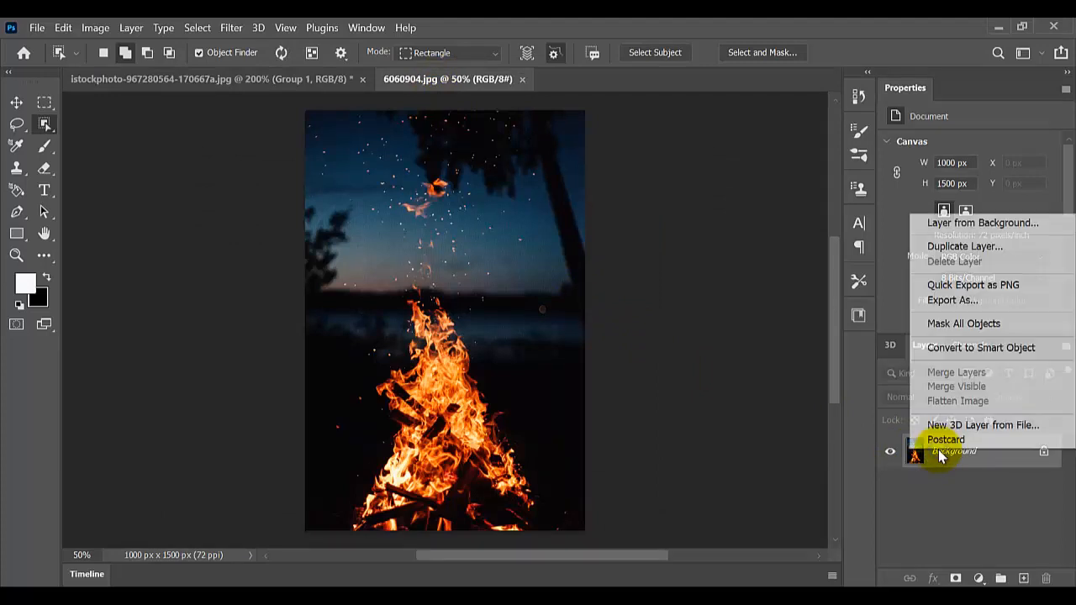
pyautogui.click(940, 347)
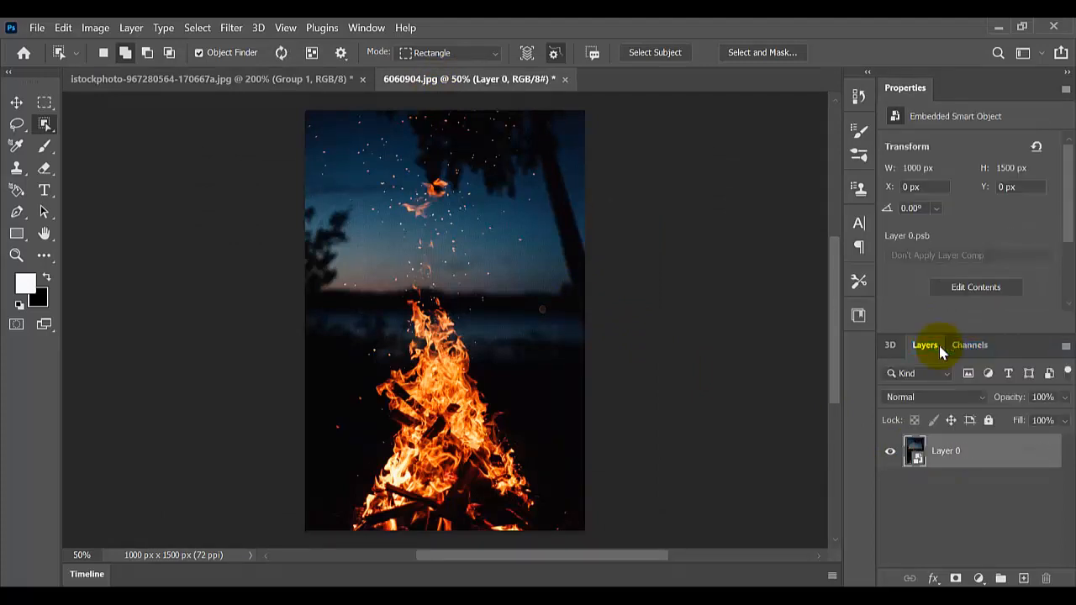
pyautogui.click(15, 103)
pyautogui.moveTo(387, 329); pyautogui.dragTo(393, 255)
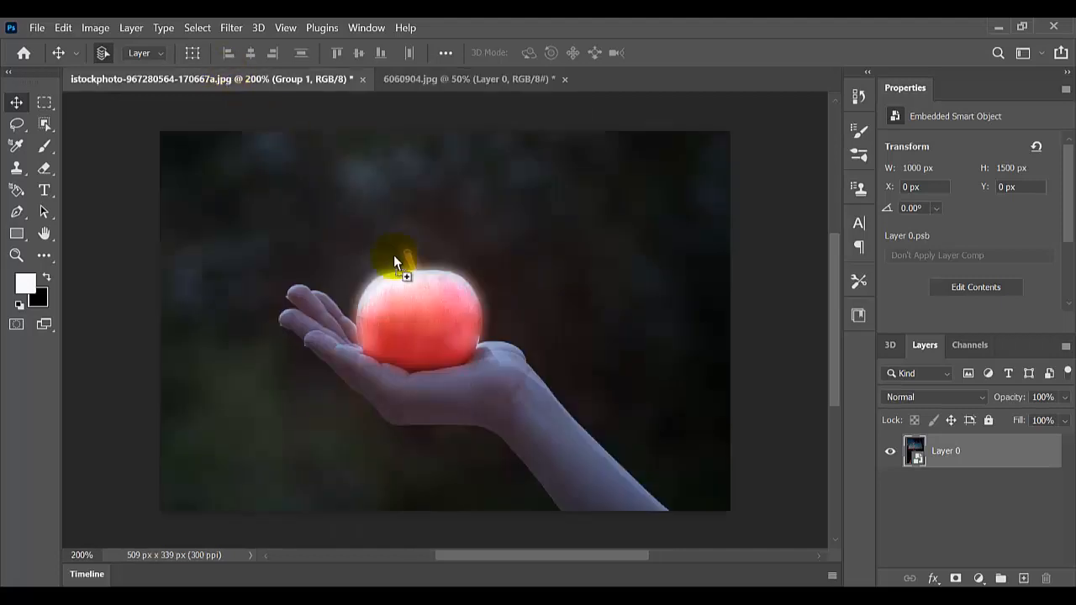
pyautogui.moveTo(420, 342); pyautogui.dragTo(421, 342)
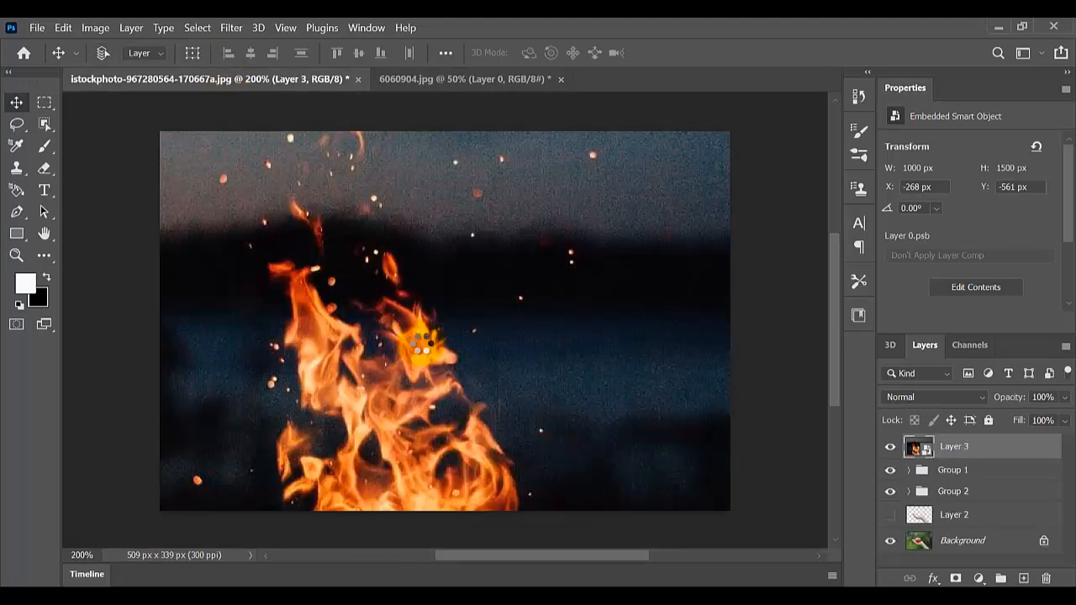
# - Scale the campfire layer down to about 214 × 328 px over the apple and set its blend mode to Color Dodge
pyautogui.hotkey('ctrl', 't')
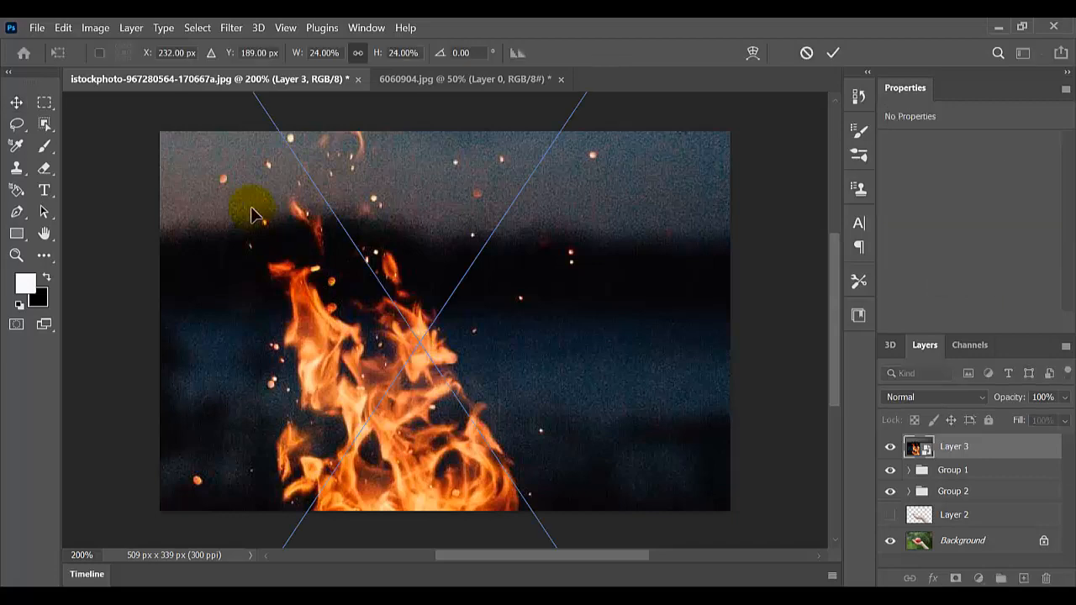
pyautogui.moveTo(249, 204); pyautogui.dragTo(493, 199)
pyautogui.moveTo(424, 338); pyautogui.dragTo(419, 373)
pyautogui.moveTo(433, 306); pyautogui.dragTo(433, 280)
pyautogui.click(832, 52)
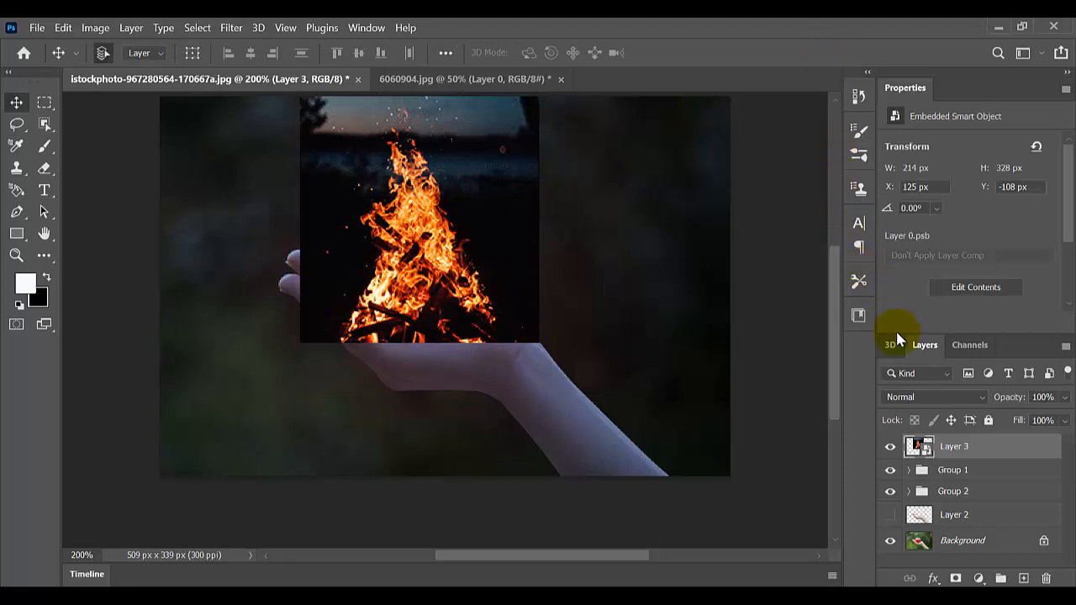
pyautogui.click(913, 396)
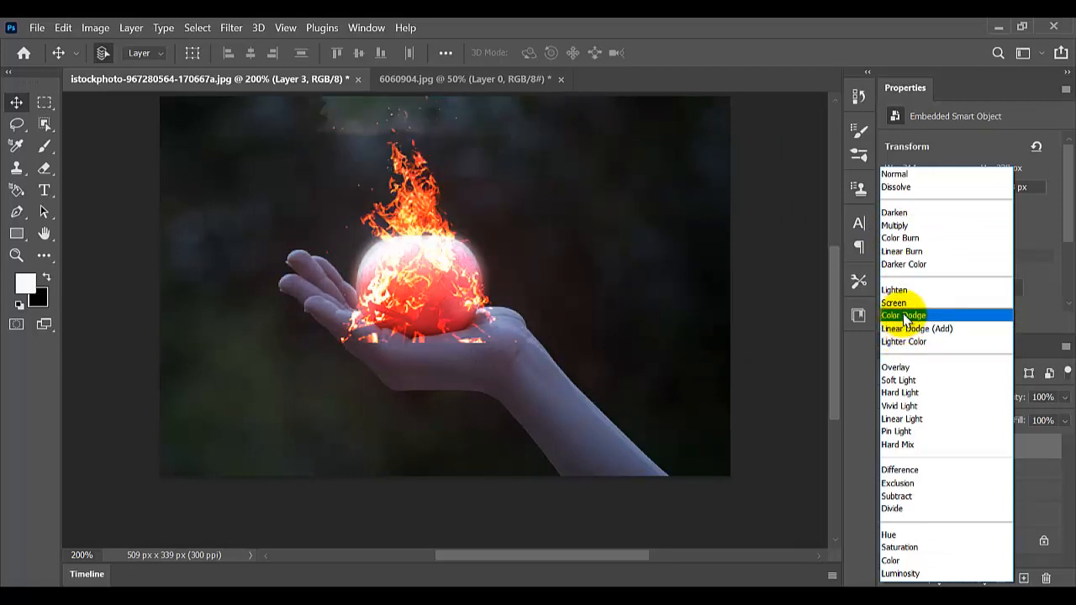
pyautogui.click(904, 316)
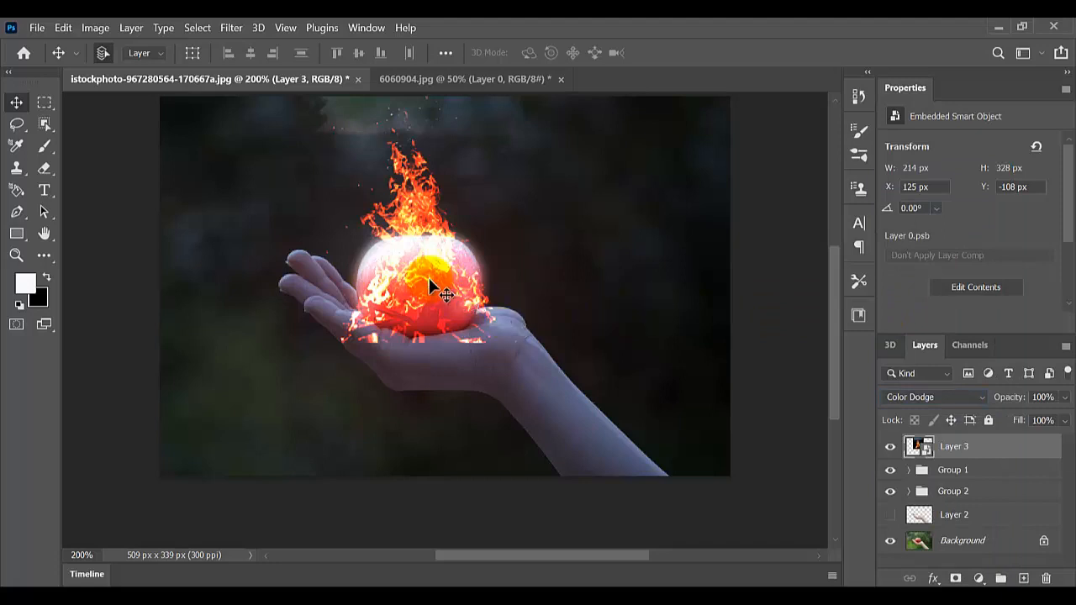
# - Warp the bottom corners and lower edge of the Layer 3 campfire inward so the flames follow the apple's rounded base
pyautogui.hotkey('ctrl', 't')
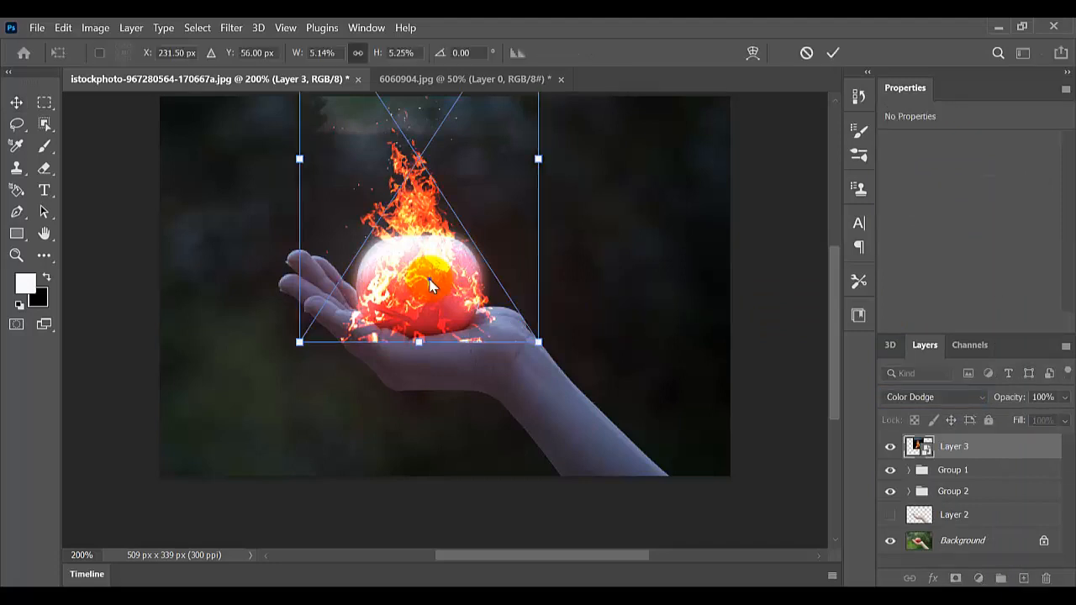
pyautogui.rightClick(428, 284)
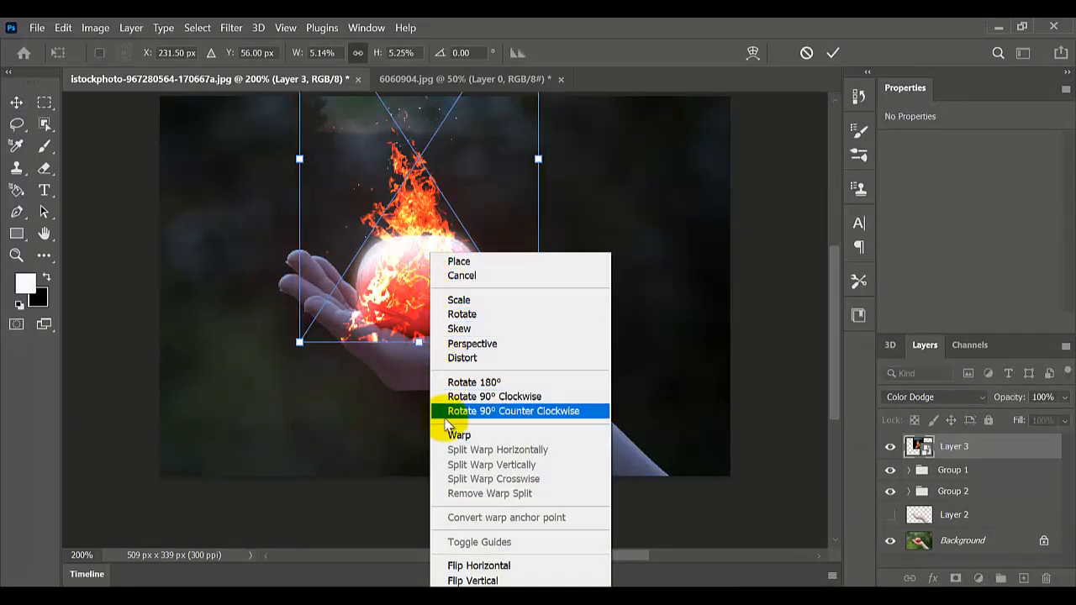
pyautogui.click(444, 436)
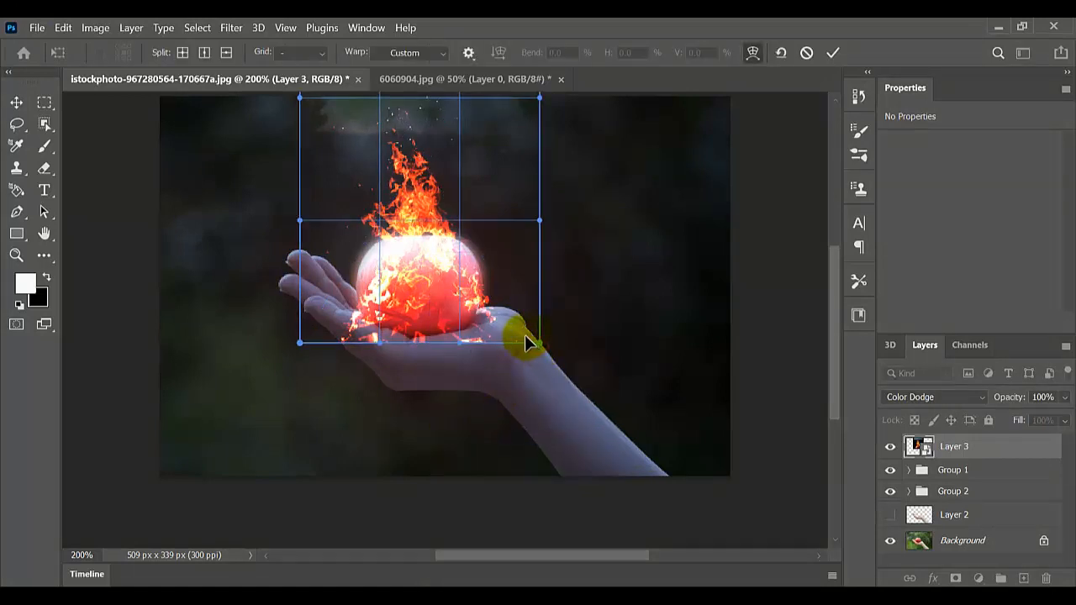
pyautogui.moveTo(539, 349); pyautogui.dragTo(503, 310)
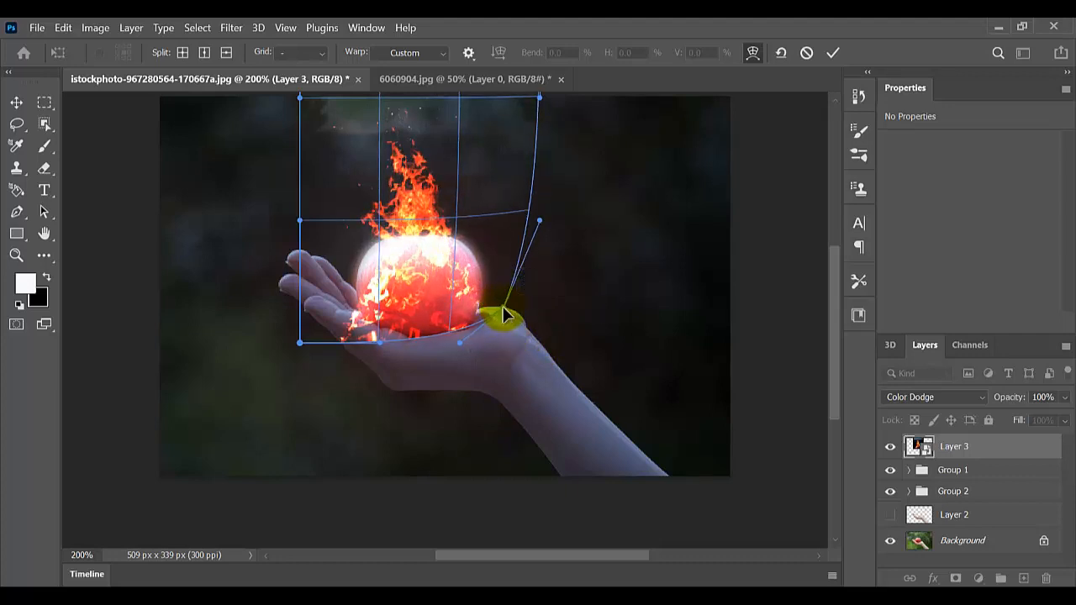
pyautogui.moveTo(300, 349); pyautogui.dragTo(345, 299)
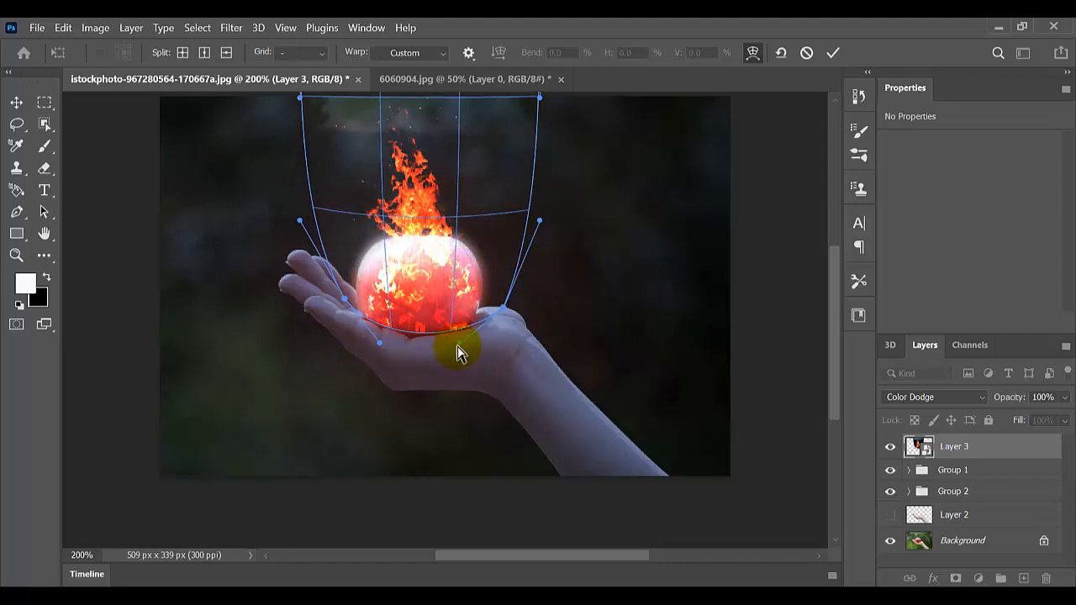
pyautogui.moveTo(460, 342); pyautogui.dragTo(451, 351)
pyautogui.moveTo(380, 343); pyautogui.dragTo(384, 345)
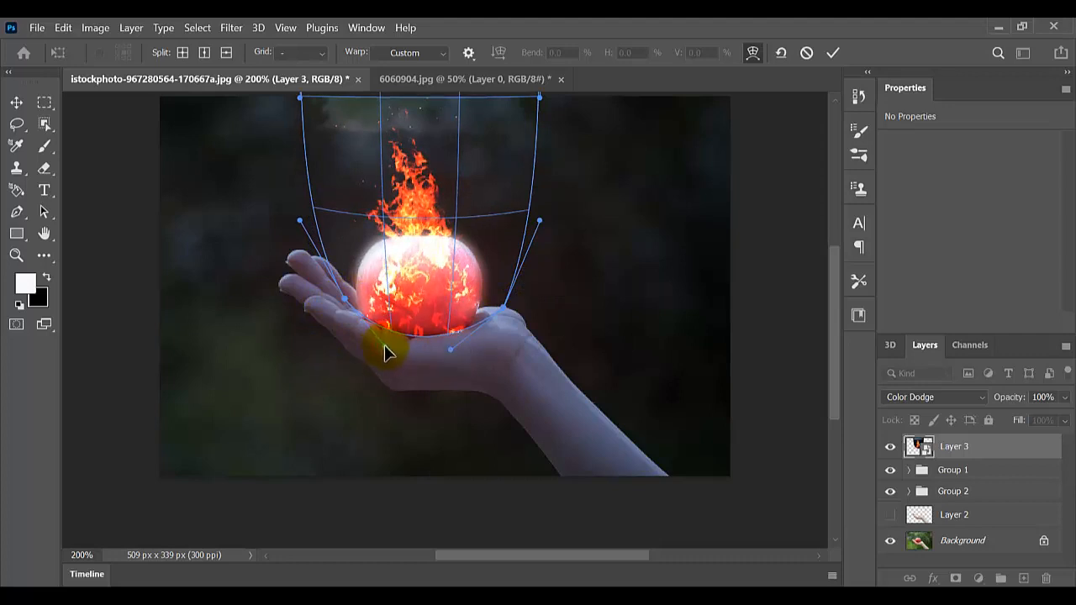
# - Bulge the sides of the campfire warp outward to spread the flames above the apple, and apply the warp
pyautogui.moveTo(300, 222); pyautogui.dragTo(185, 168)
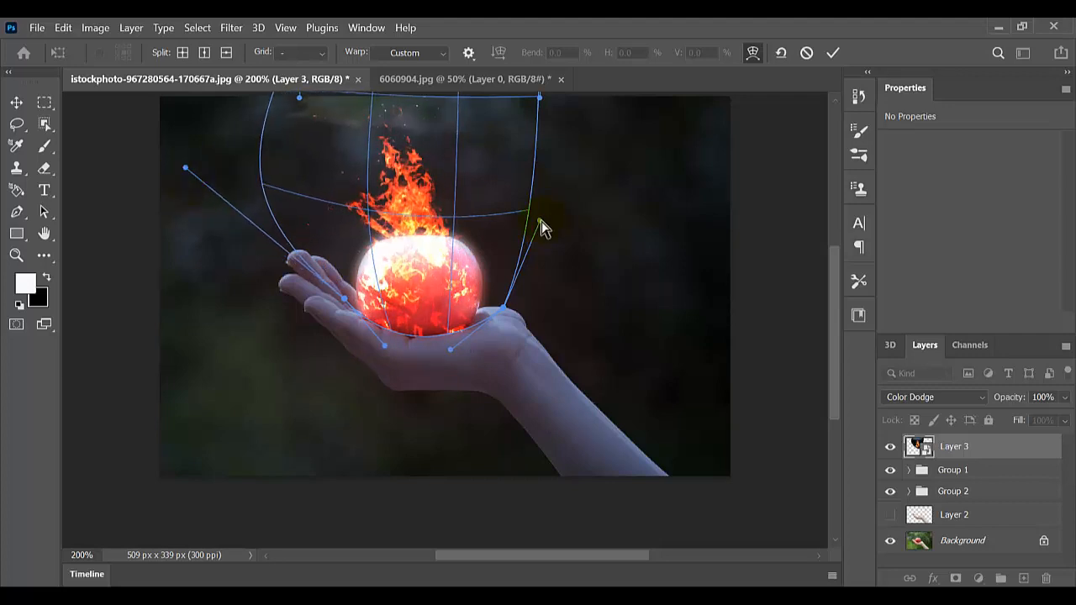
pyautogui.moveTo(541, 223); pyautogui.dragTo(594, 171)
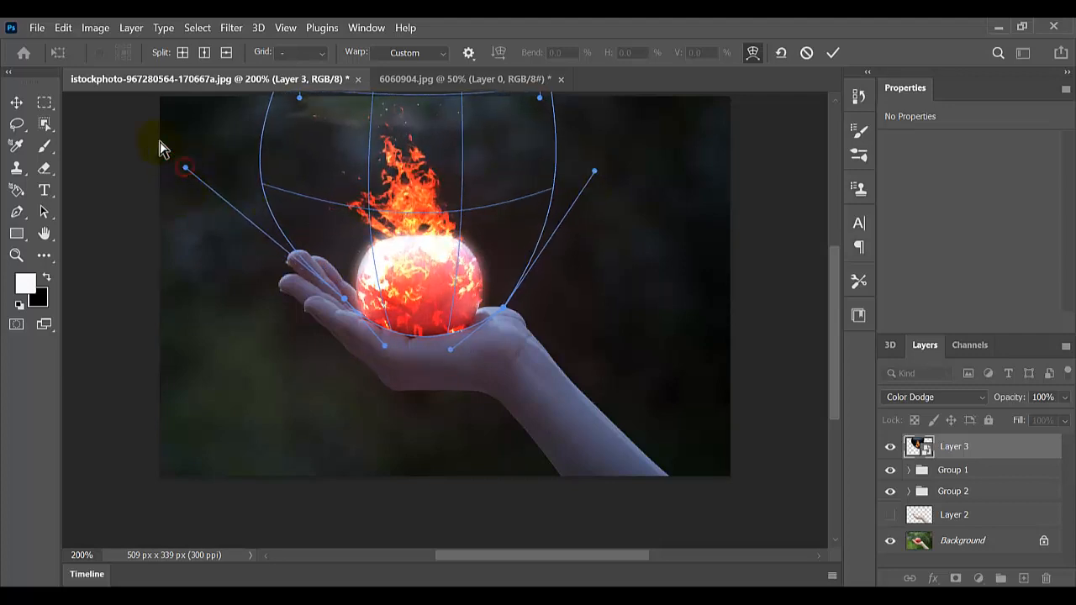
pyautogui.moveTo(163, 148); pyautogui.dragTo(164, 140)
pyautogui.moveTo(295, 100); pyautogui.dragTo(270, 105)
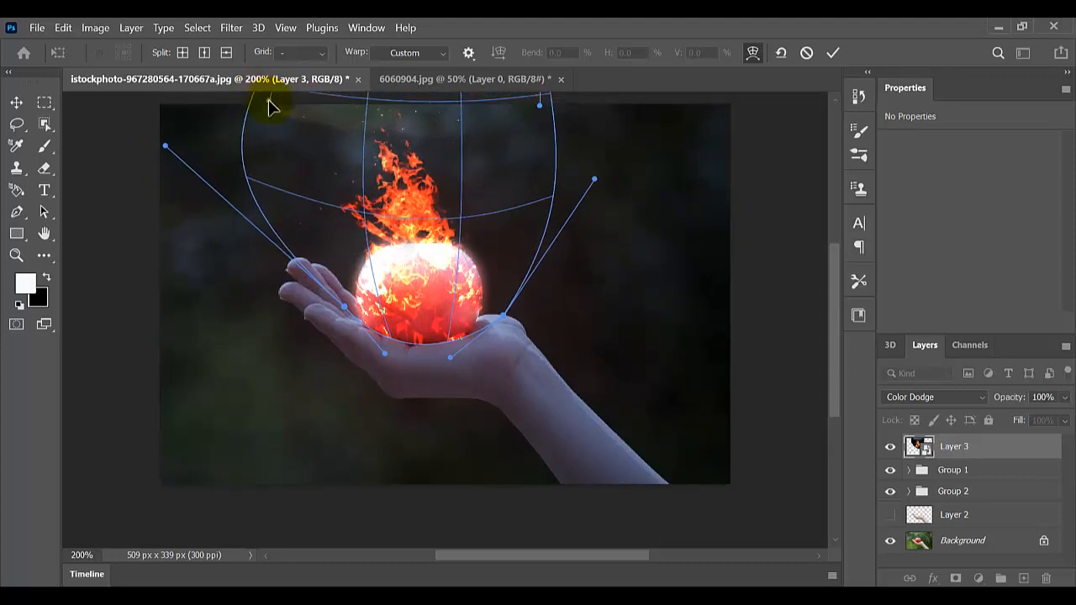
pyautogui.moveTo(540, 109); pyautogui.dragTo(631, 125)
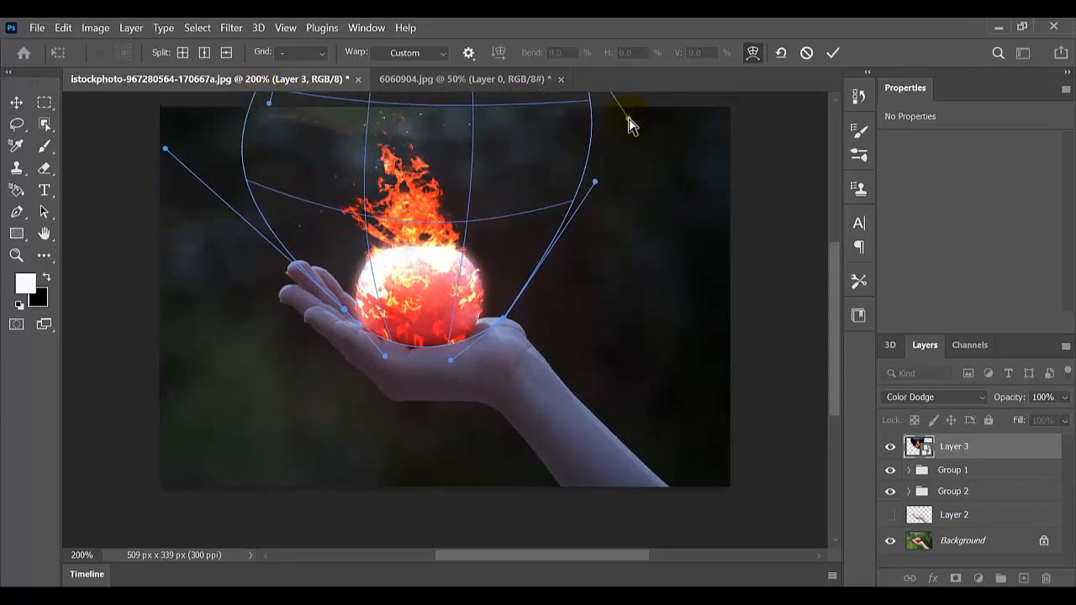
pyautogui.click(833, 56)
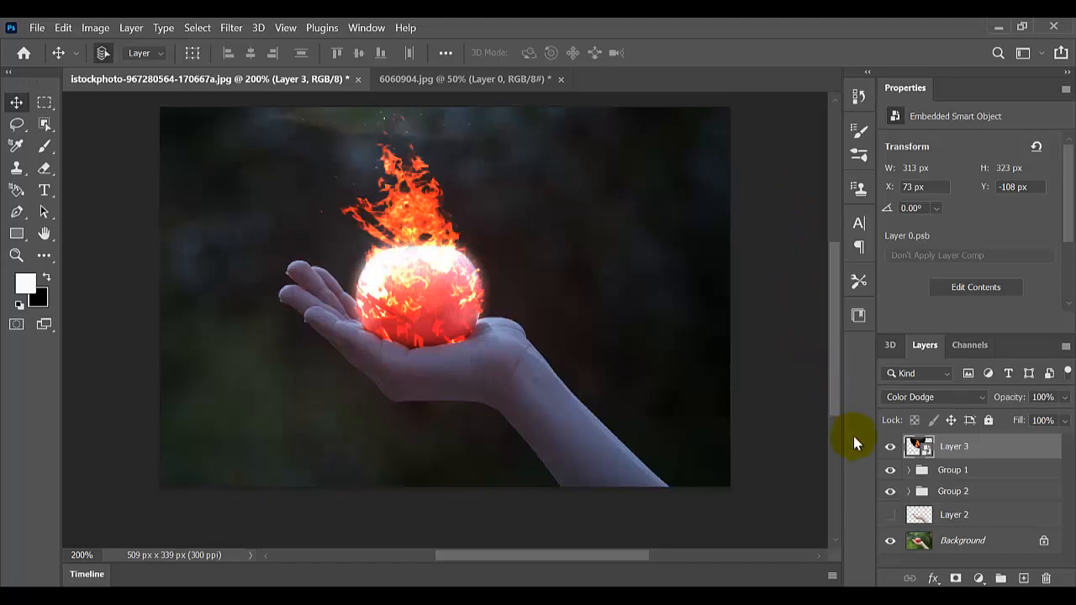
# - Add a layer mask to Layer 3 and set the Brush tool to white with 10% flow
pyautogui.click(956, 578)
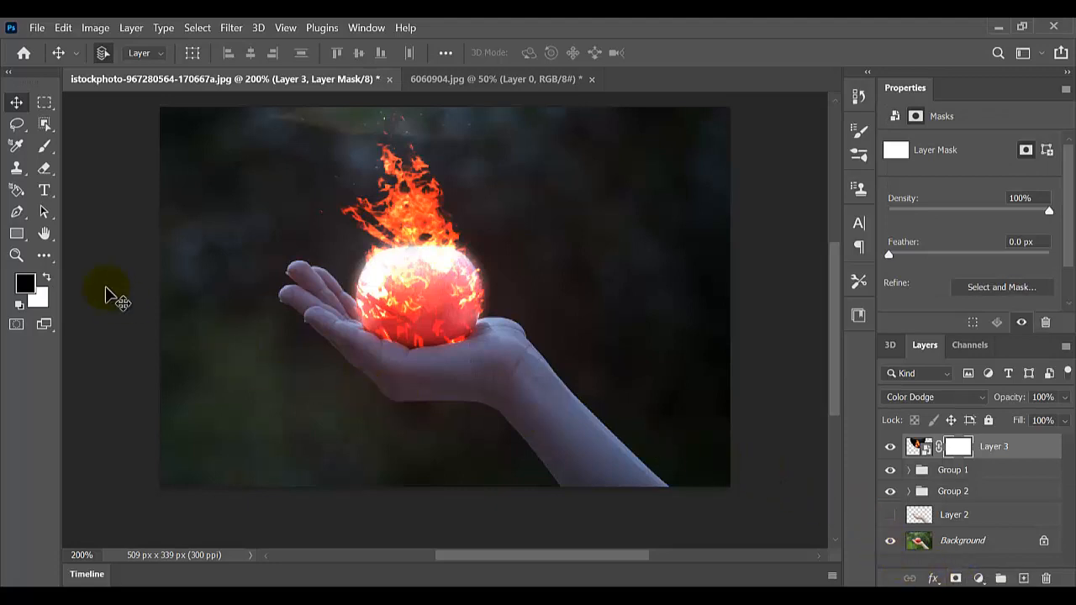
pyautogui.click(44, 148)
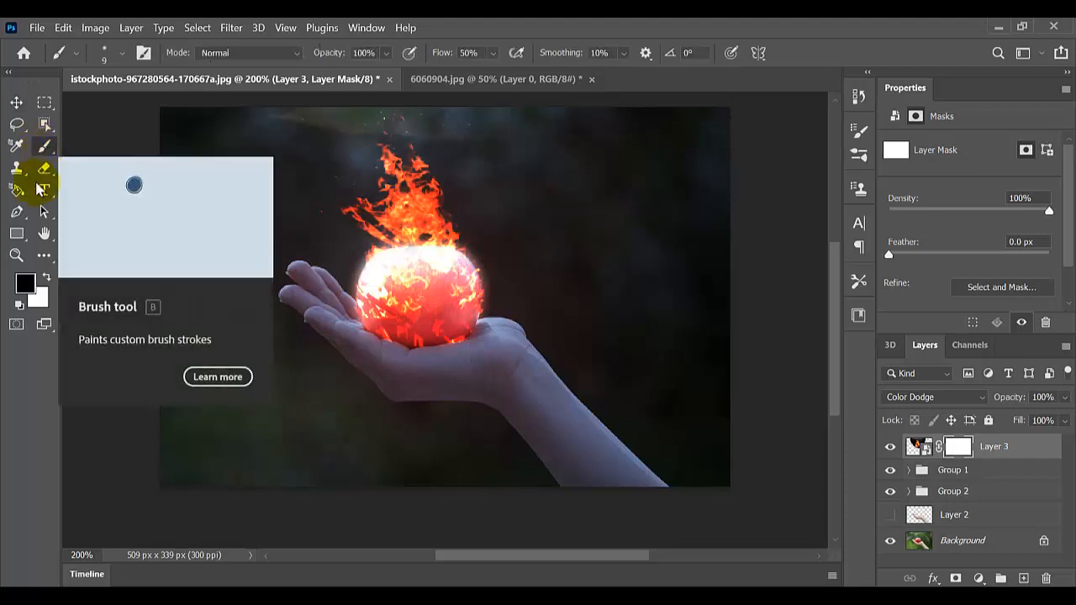
pyautogui.click(48, 280)
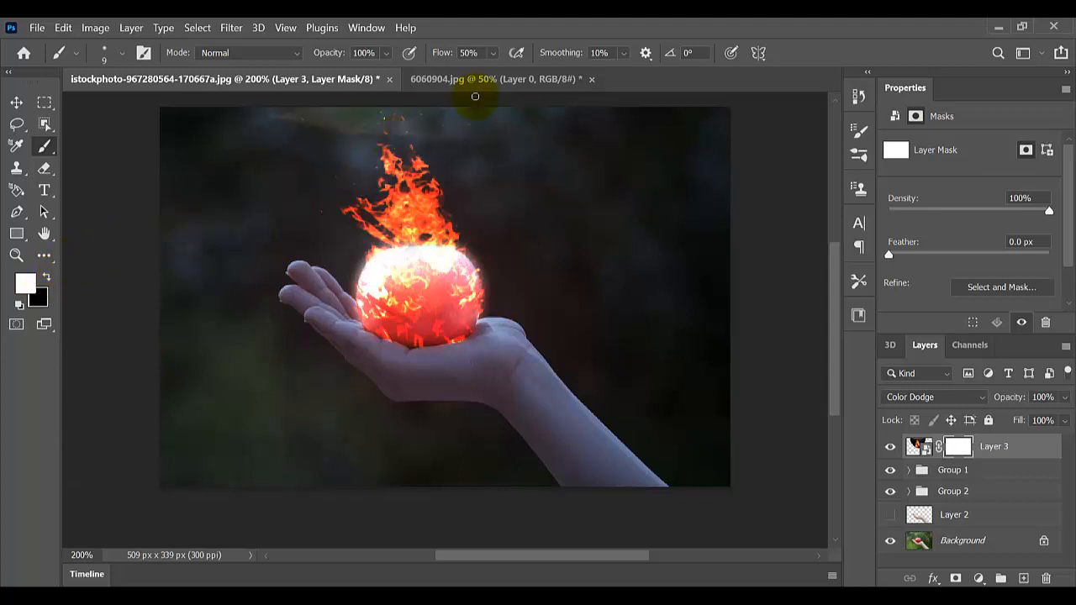
pyautogui.click(481, 52)
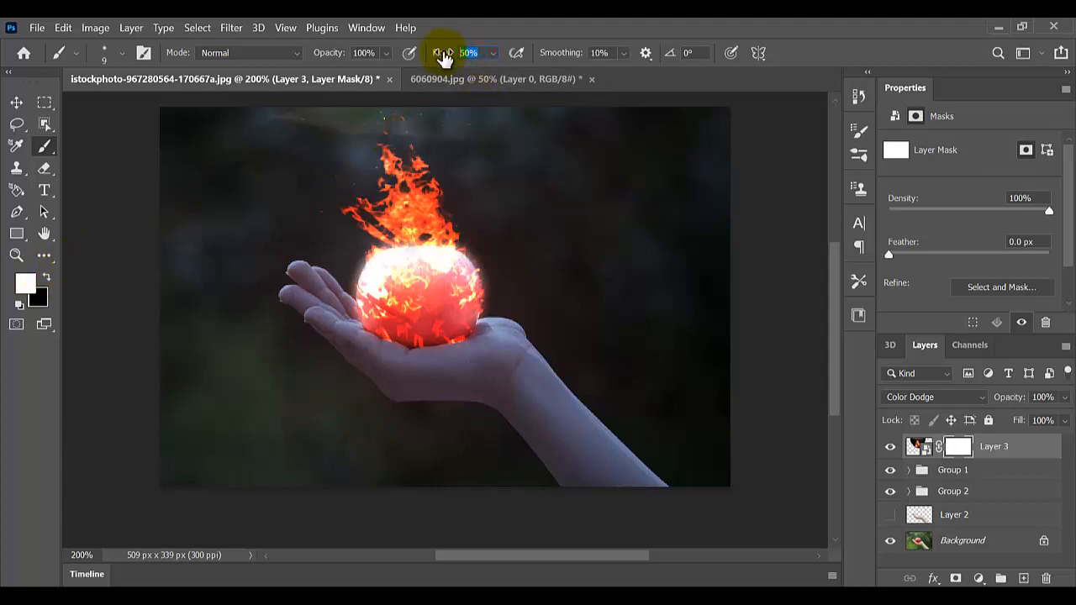
# - Paint a faint white glow on the Background layer along the fingers and palm around the apple
pyautogui.keyDown('ctrl'); pyautogui.click(300, 272); pyautogui.keyUp('ctrl')
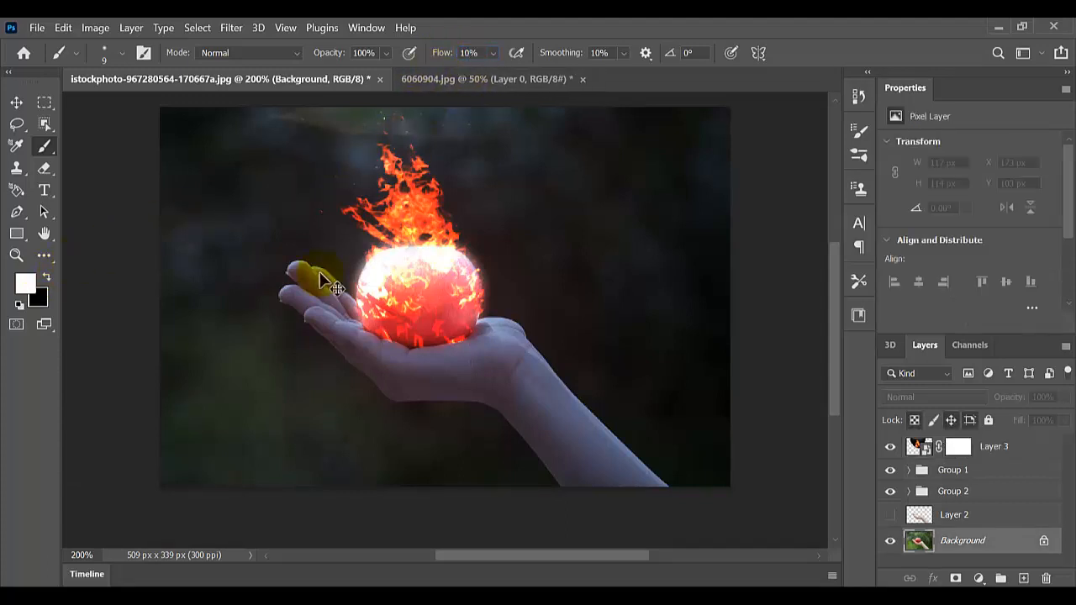
pyautogui.hotkey('ctrl', '+')
pyautogui.moveTo(280, 263)
pyautogui.mouseDown()
pyautogui.moveTo(247, 240)
pyautogui.moveTo(305, 289)
pyautogui.moveTo(261, 245)
pyautogui.moveTo(222, 243)
pyautogui.moveTo(261, 247)
pyautogui.moveTo(298, 287)
pyautogui.moveTo(221, 238)
pyautogui.moveTo(248, 236)
pyautogui.moveTo(277, 259)
pyautogui.moveTo(345, 353)
pyautogui.moveTo(401, 353)
pyautogui.moveTo(348, 340)
pyautogui.moveTo(403, 363)
pyautogui.moveTo(525, 314)
pyautogui.moveTo(562, 336)
pyautogui.moveTo(544, 312)
pyautogui.moveTo(517, 316)
pyautogui.moveTo(568, 344)
pyautogui.moveTo(504, 318)
pyautogui.moveTo(422, 354)
pyautogui.moveTo(443, 360)
pyautogui.moveTo(469, 343)
pyautogui.moveTo(359, 357)
pyautogui.moveTo(271, 270)
pyautogui.moveTo(475, 349)
pyautogui.moveTo(496, 330)
pyautogui.moveTo(507, 348)
pyautogui.moveTo(466, 348)
pyautogui.moveTo(466, 379)
pyautogui.moveTo(516, 365)
pyautogui.moveTo(409, 379)
pyautogui.moveTo(396, 366)
pyautogui.moveTo(497, 350)
pyautogui.moveTo(424, 370)
pyautogui.moveTo(259, 326)
pyautogui.moveTo(286, 319)
pyautogui.moveTo(273, 313)
pyautogui.moveTo(302, 316)
pyautogui.moveTo(401, 371)
pyautogui.moveTo(383, 374)
pyautogui.moveTo(352, 345)
pyautogui.moveTo(236, 298)
pyautogui.moveTo(220, 274)
pyautogui.moveTo(247, 281)
pyautogui.moveTo(254, 298)
pyautogui.moveTo(229, 294)
pyautogui.moveTo(286, 309)
pyautogui.moveTo(206, 277)
pyautogui.moveTo(222, 252)
pyautogui.moveTo(304, 307)
pyautogui.moveTo(516, 354)
pyautogui.moveTo(476, 346)
pyautogui.moveTo(497, 372)
pyautogui.mouseUp()
pyautogui.hotkey('ctrl', '-')
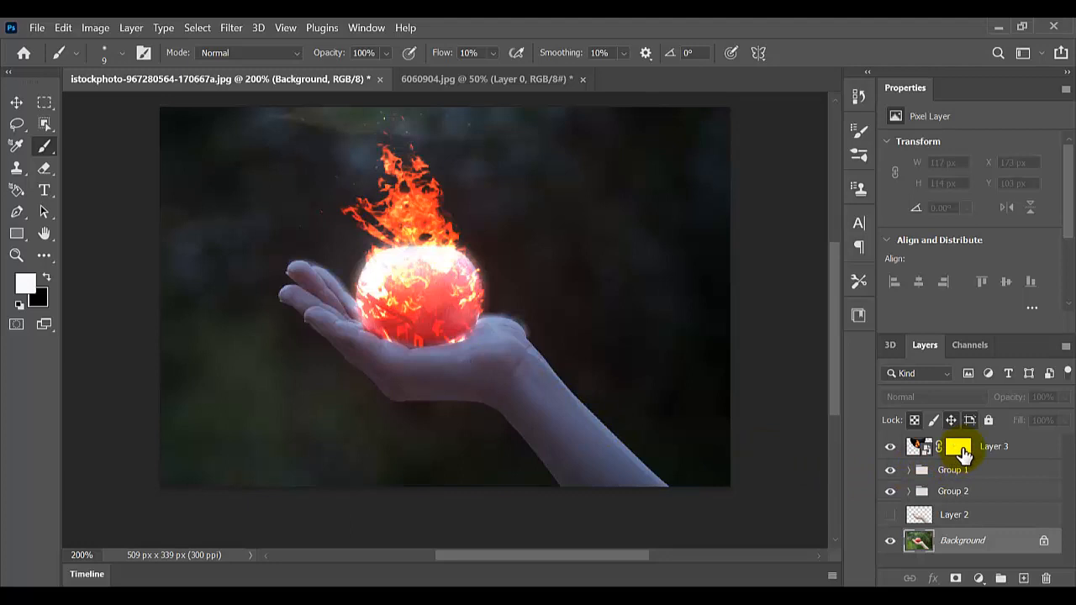
# - Set Layer 3's Blend If sliders for the underlying layer to 0 / 47 for shadows and 193 / 233 for highlights
pyautogui.click(961, 448)
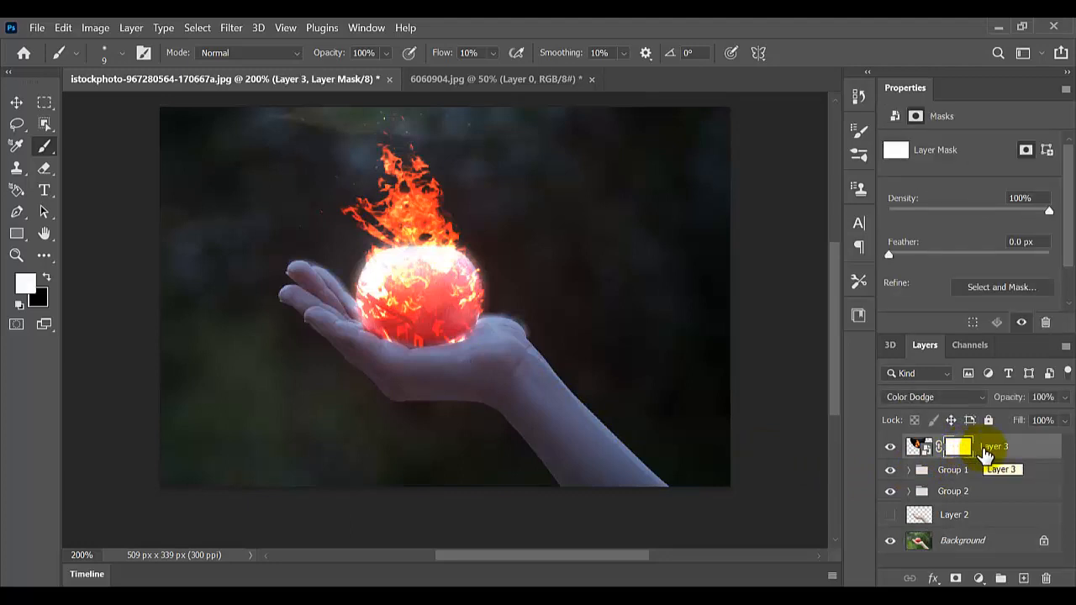
pyautogui.rightClick(986, 453)
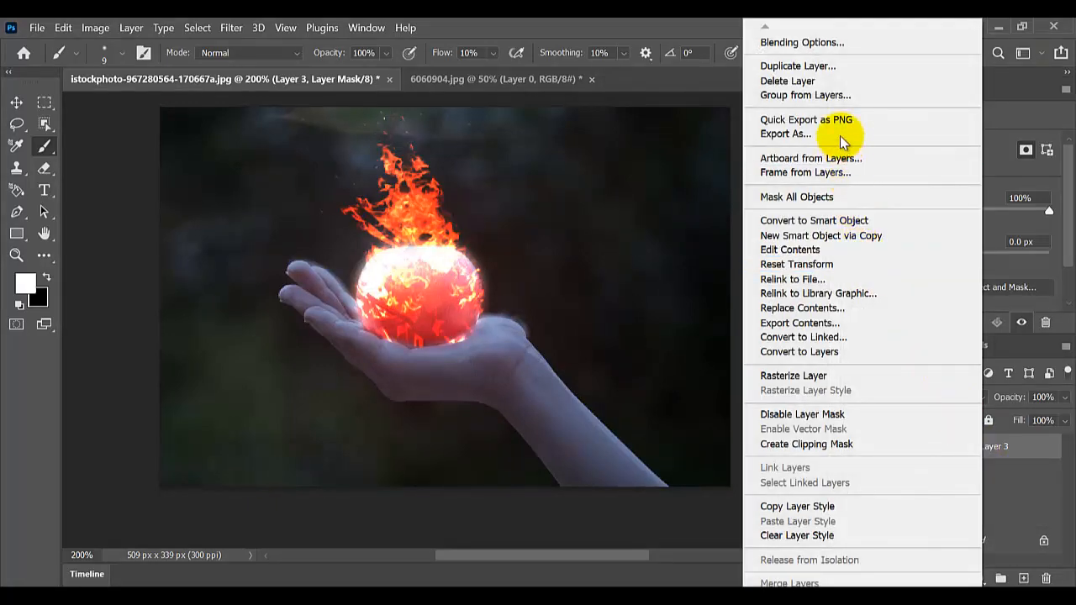
pyautogui.click(812, 44)
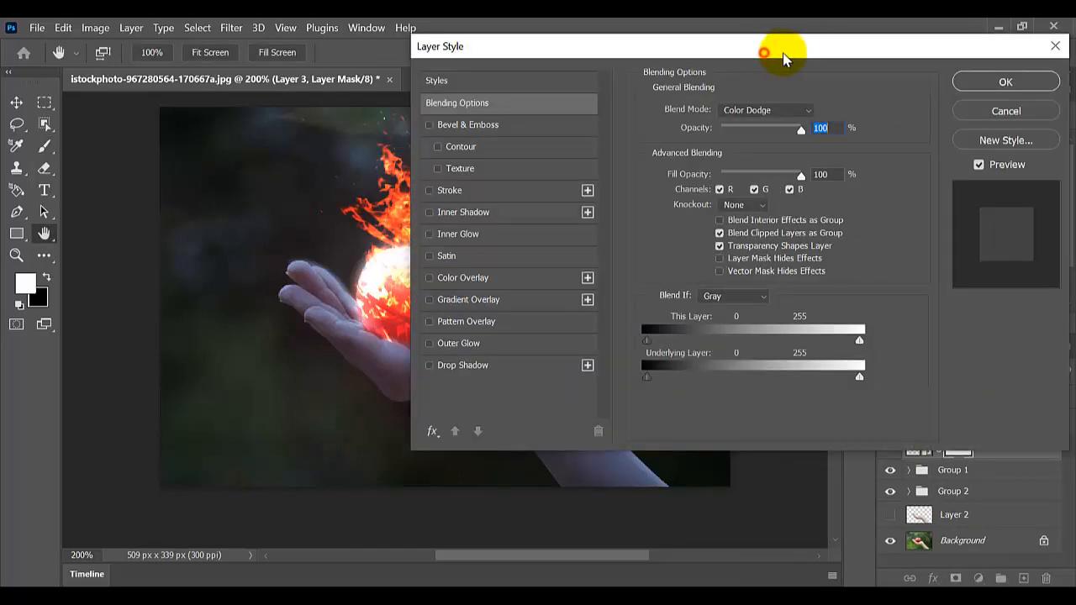
pyautogui.moveTo(783, 59); pyautogui.dragTo(887, 50)
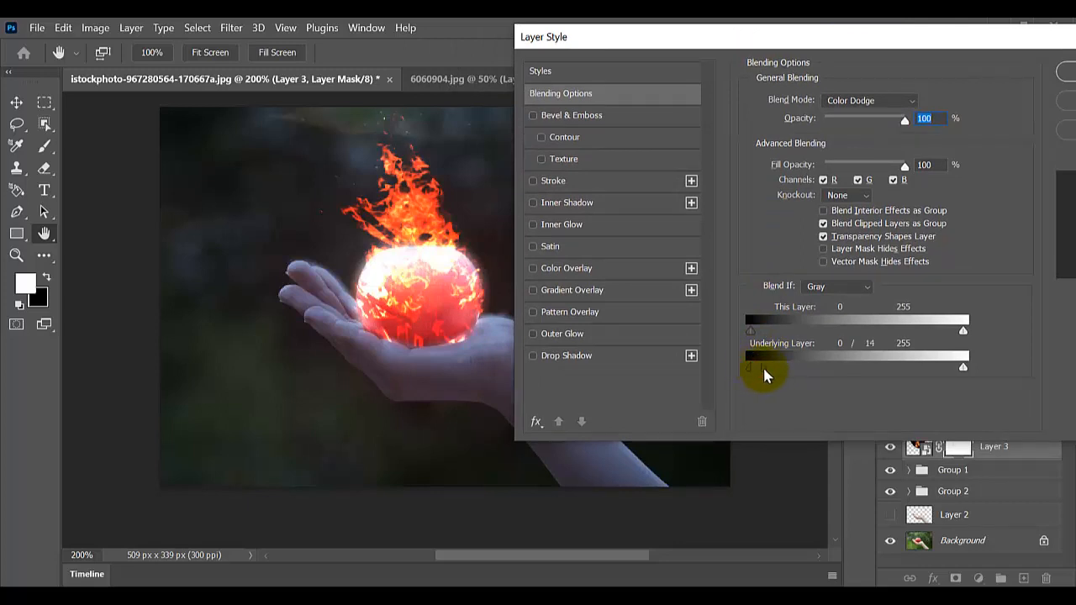
pyautogui.moveTo(764, 375); pyautogui.dragTo(791, 370)
pyautogui.moveTo(964, 367)
pyautogui.mouseDown()
pyautogui.moveTo(908, 367)
pyautogui.moveTo(947, 368)
pyautogui.mouseUp()
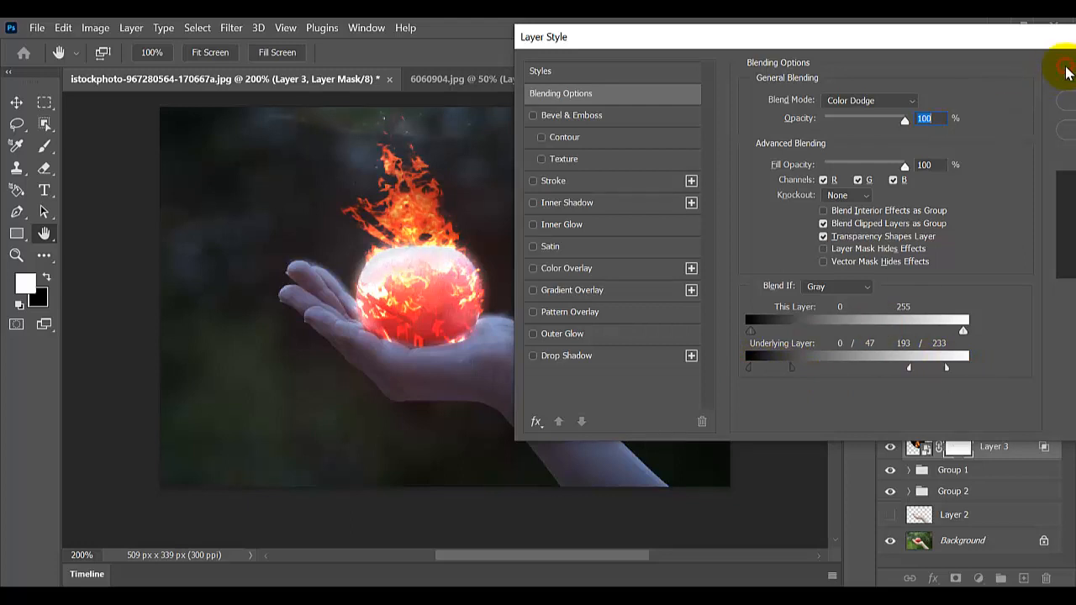
pyautogui.click(1065, 72)
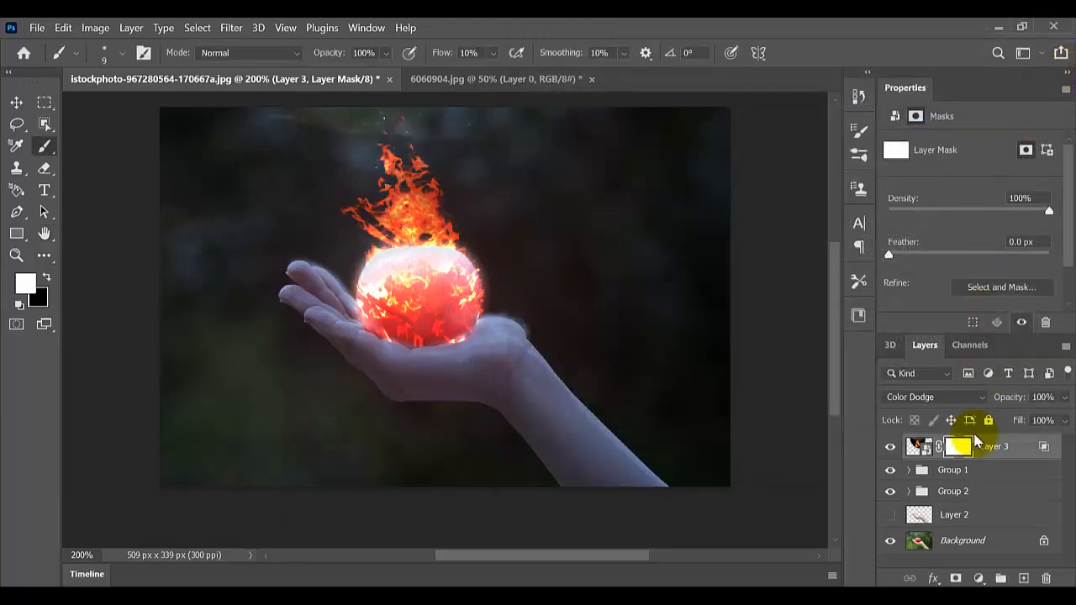
# - Add a Hue/Saturation adjustment layer above Layer 3 with Hue +9, Saturation +54 and Lightness +4
pyautogui.click(978, 578)
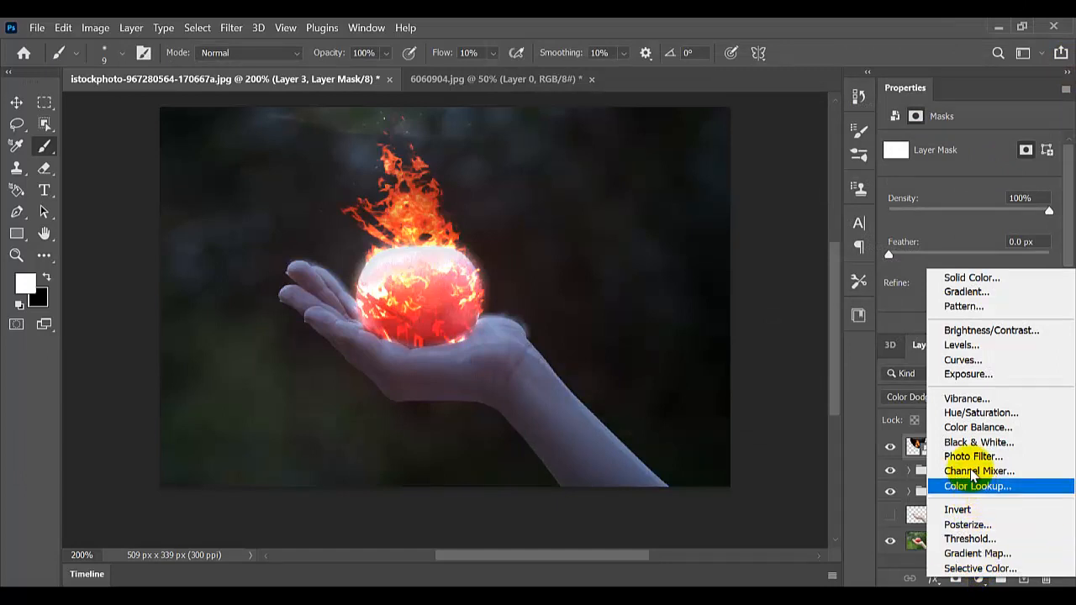
pyautogui.click(958, 413)
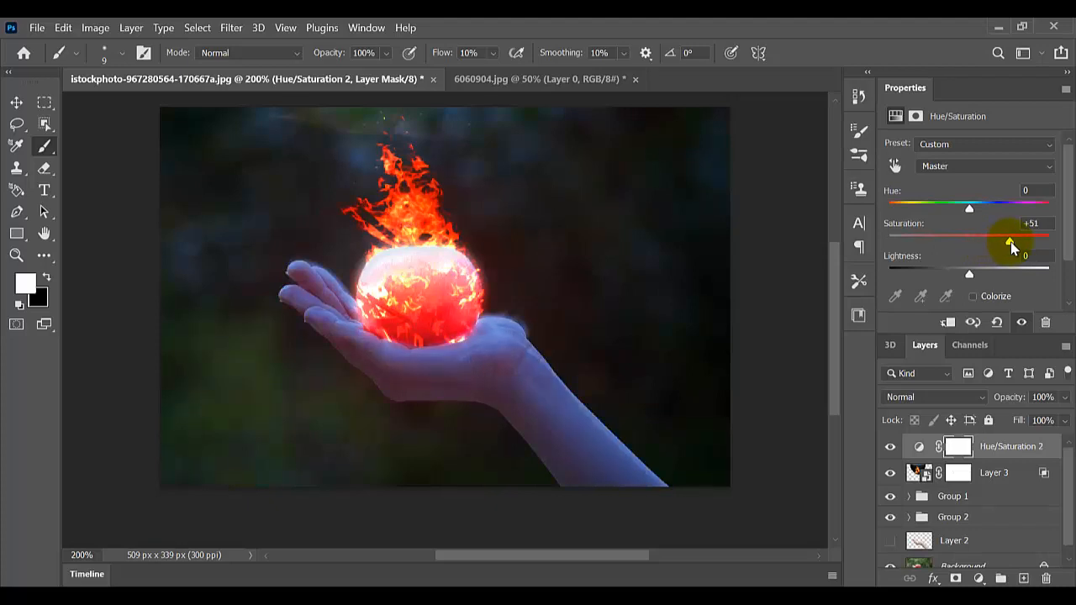
pyautogui.moveTo(1009, 243); pyautogui.dragTo(1007, 243)
pyautogui.write('12')
pyautogui.moveTo(1039, 192); pyautogui.dragTo(977, 205)
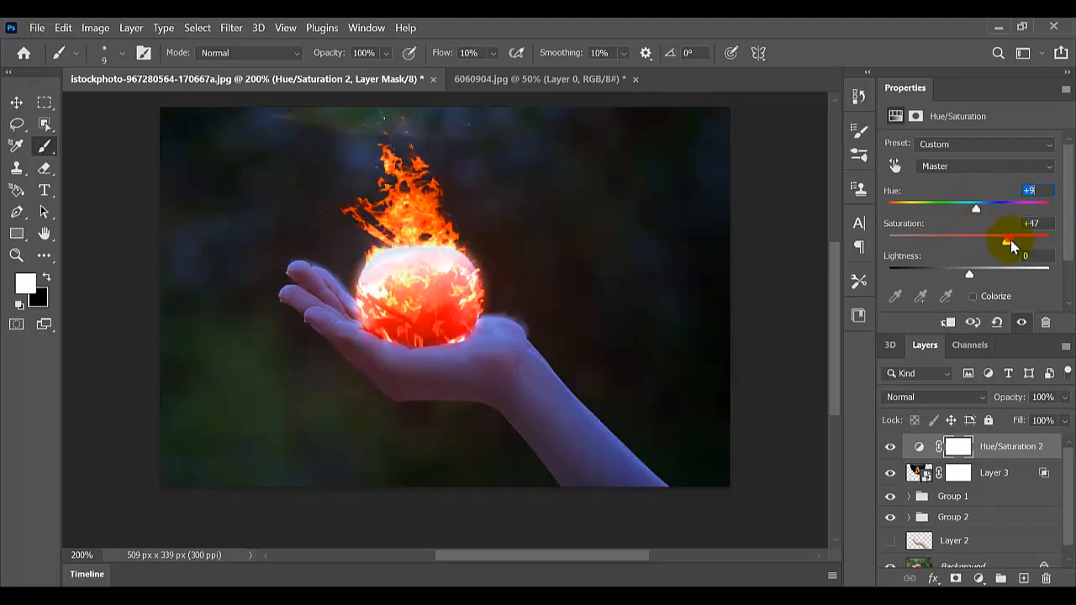
pyautogui.moveTo(1007, 243); pyautogui.dragTo(1013, 241)
pyautogui.moveTo(970, 274); pyautogui.dragTo(973, 272)
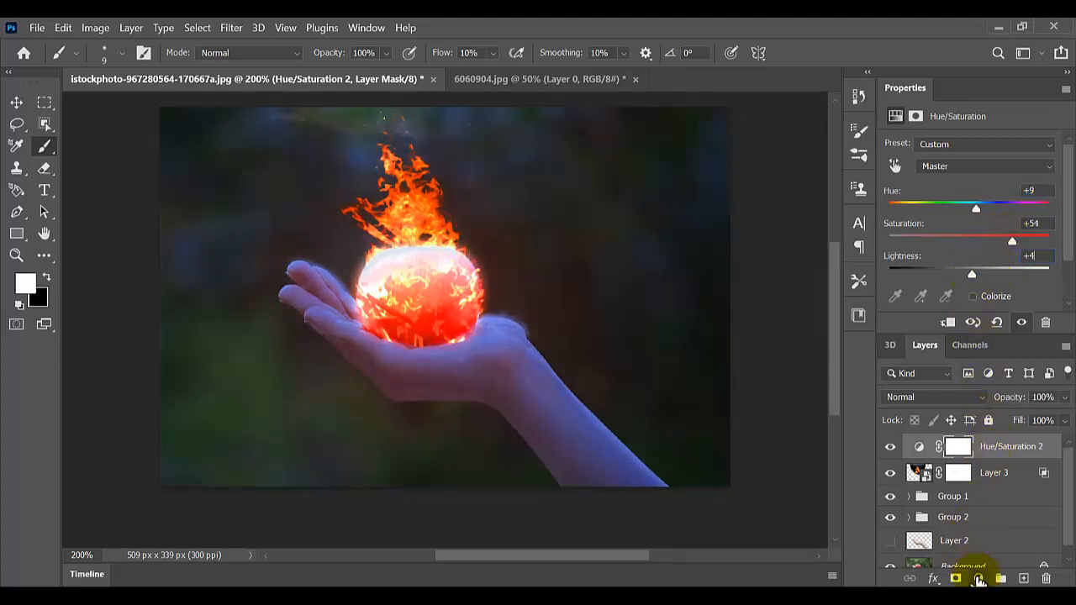
# - Add a Brightness/Contrast adjustment layer on top of the stack with Brightness 2 and Contrast 57
pyautogui.click(979, 578)
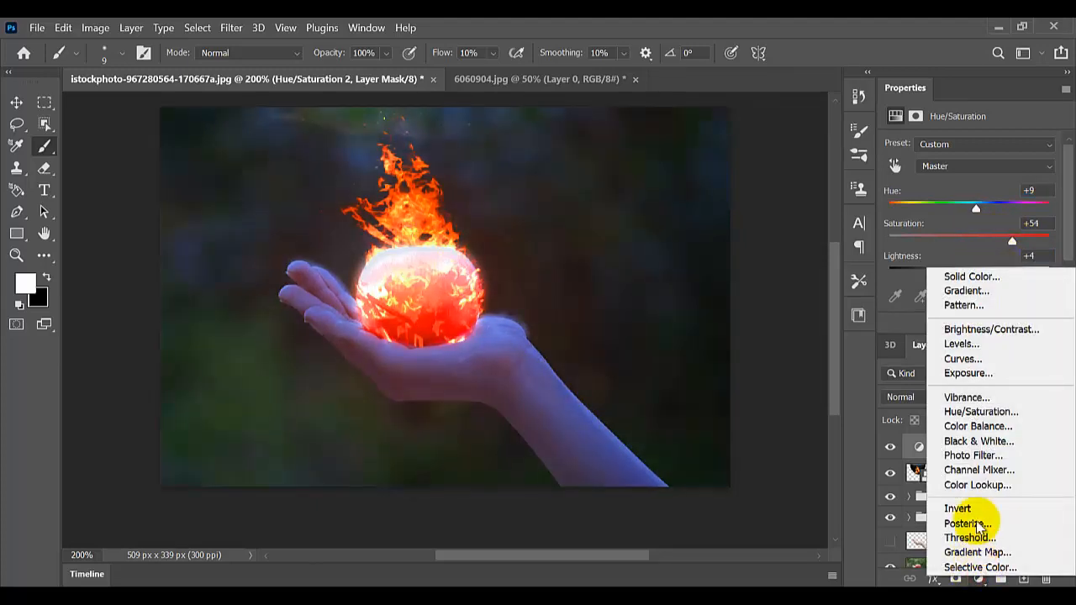
pyautogui.click(971, 333)
pyautogui.moveTo(973, 192); pyautogui.dragTo(1017, 229)
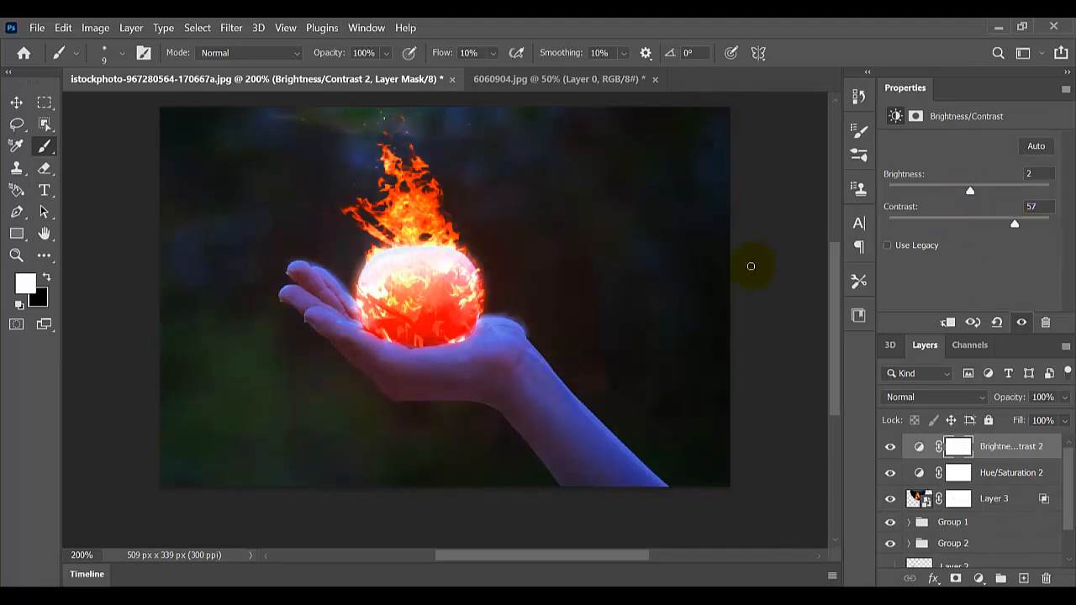
pyautogui.hotkey('ctrl', '-')
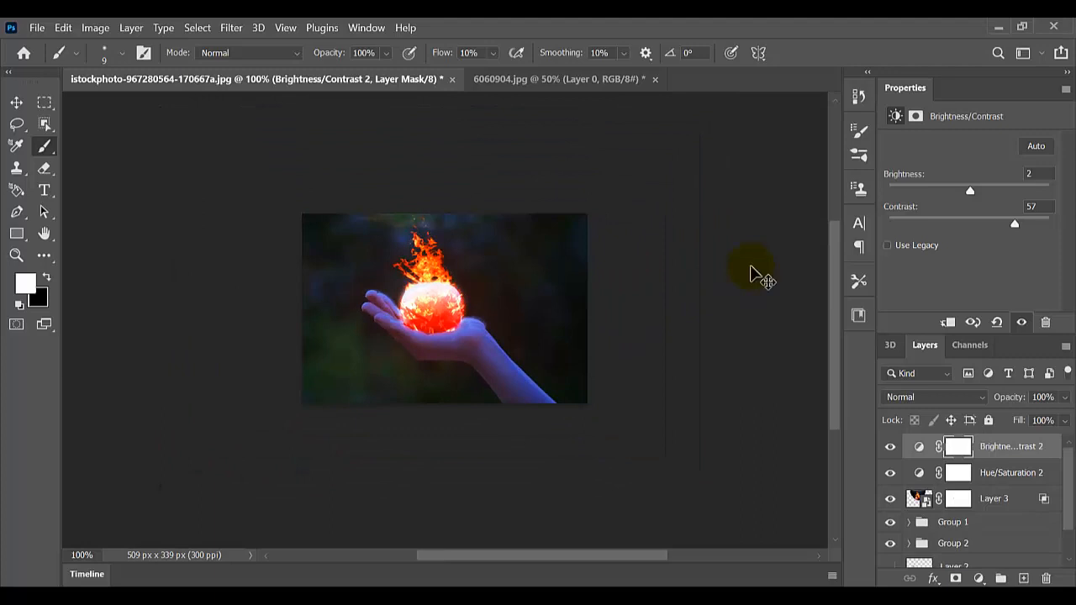
pyautogui.hotkey('ctrl', '+')
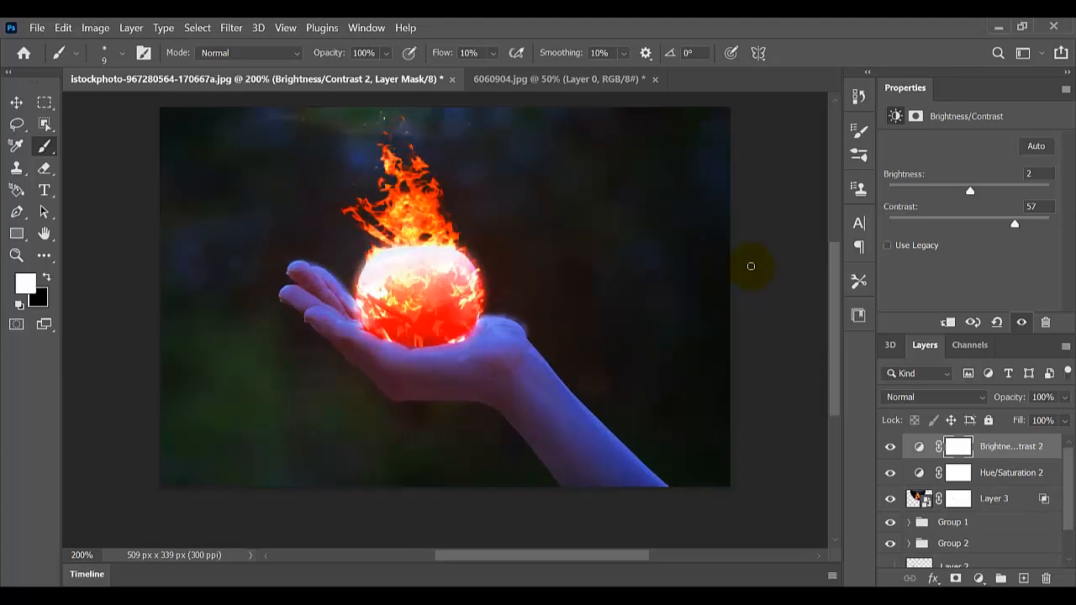